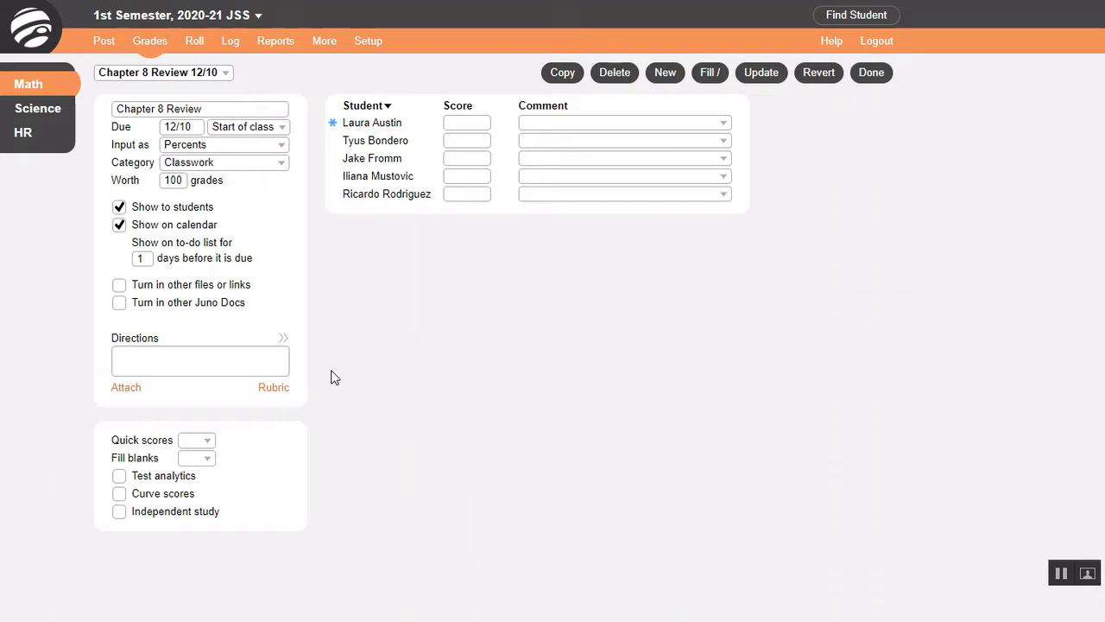
- Attach the Chapter 8 Review PDF to the Chapter 8 Review assignment and enable turning it in as a worksheet
click(142, 390)
click(142, 412)
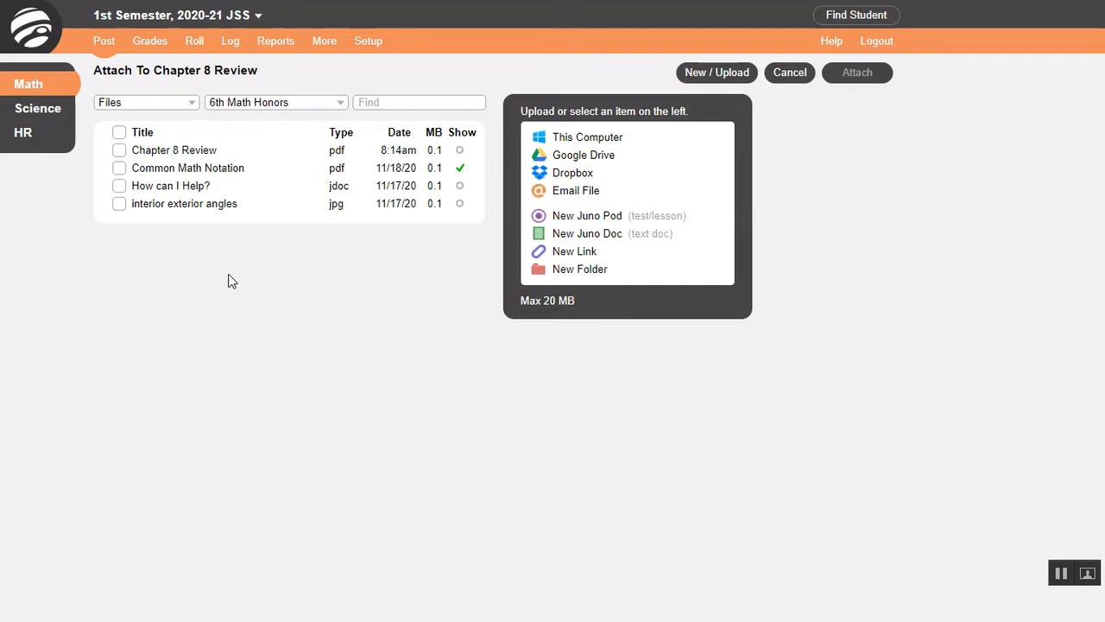
click(120, 151)
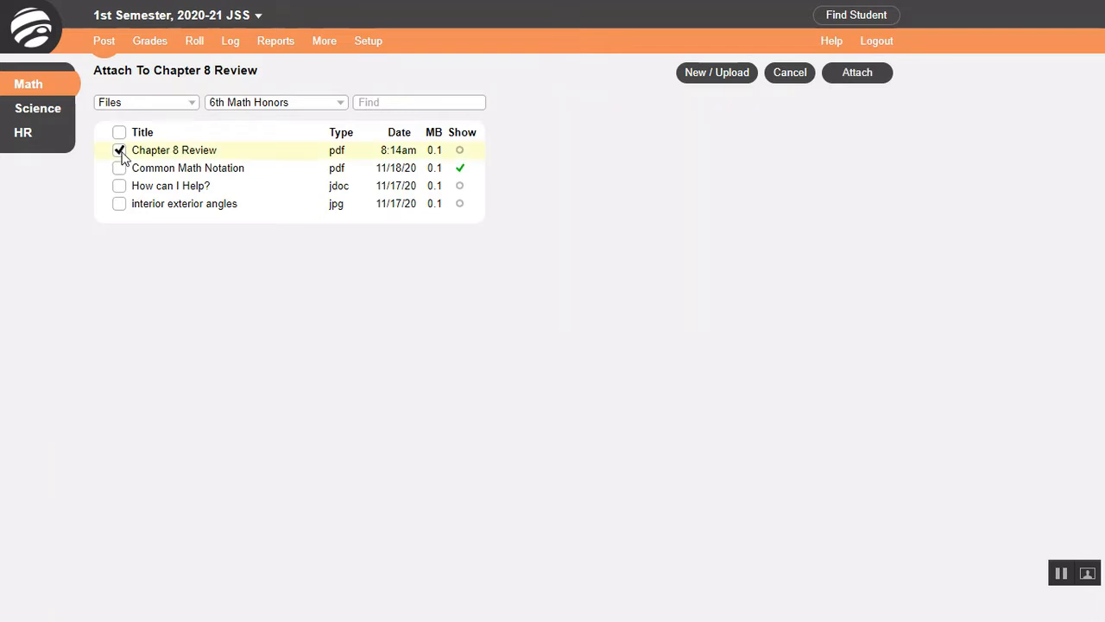
click(120, 151)
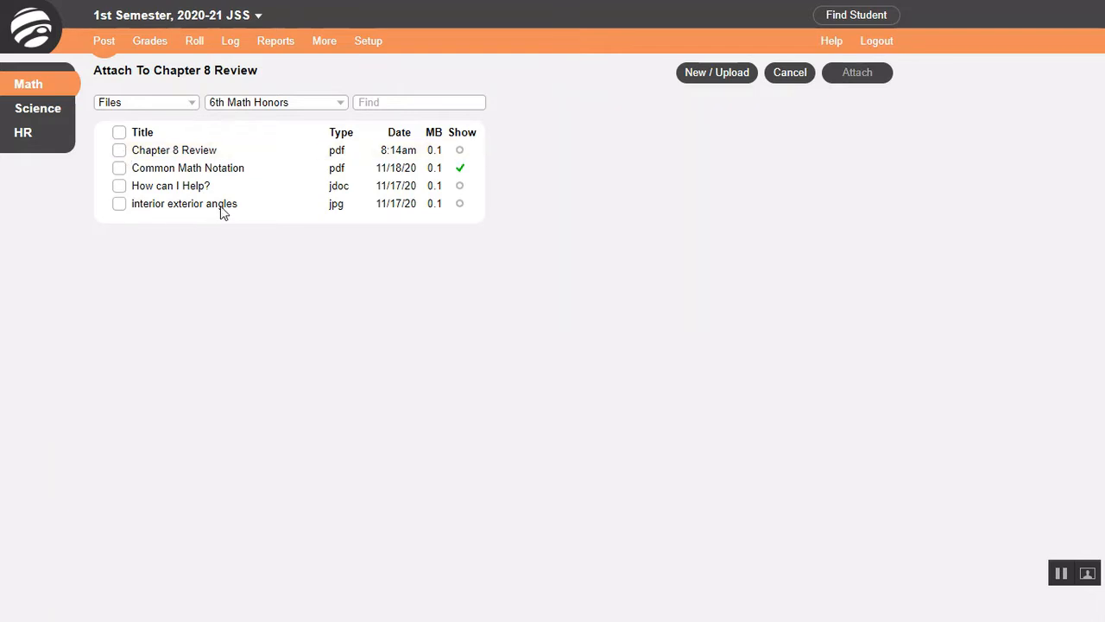
click(123, 152)
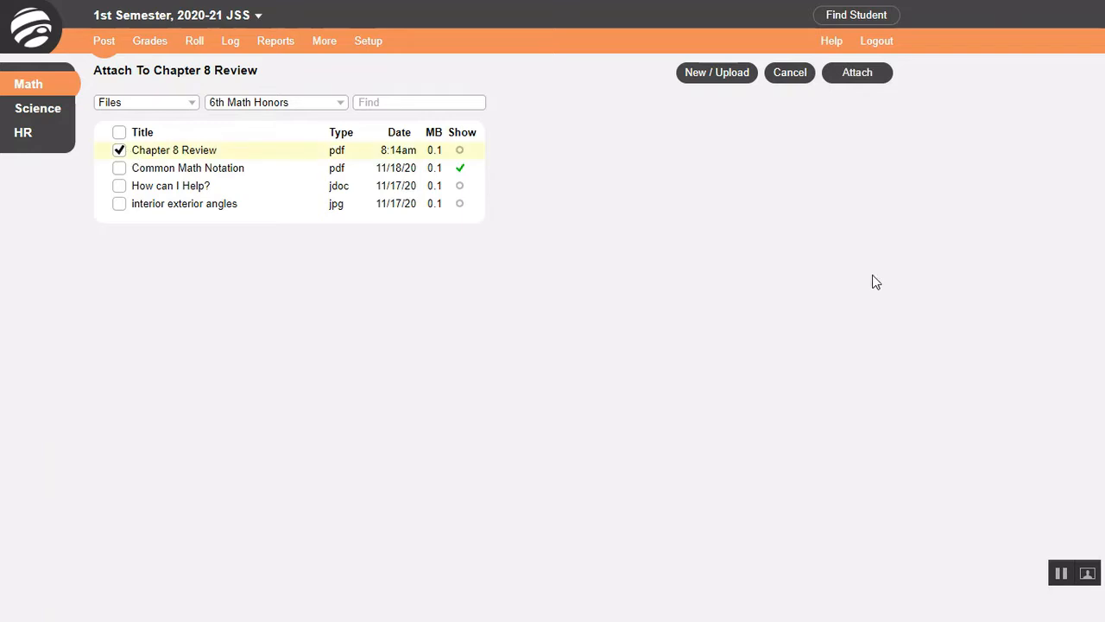
click(852, 73)
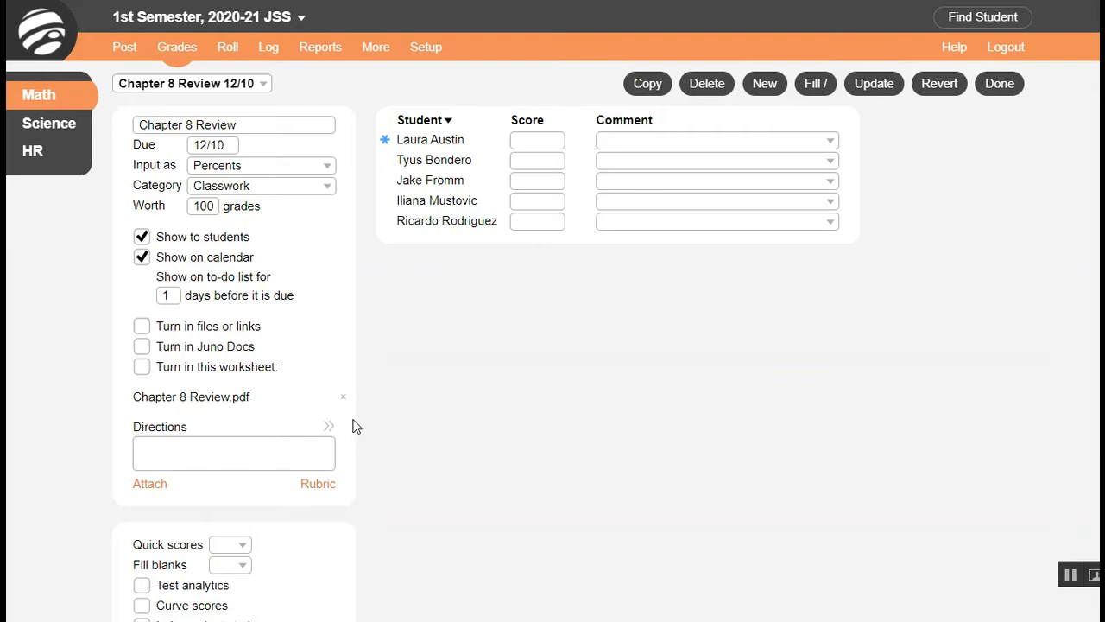
click(143, 369)
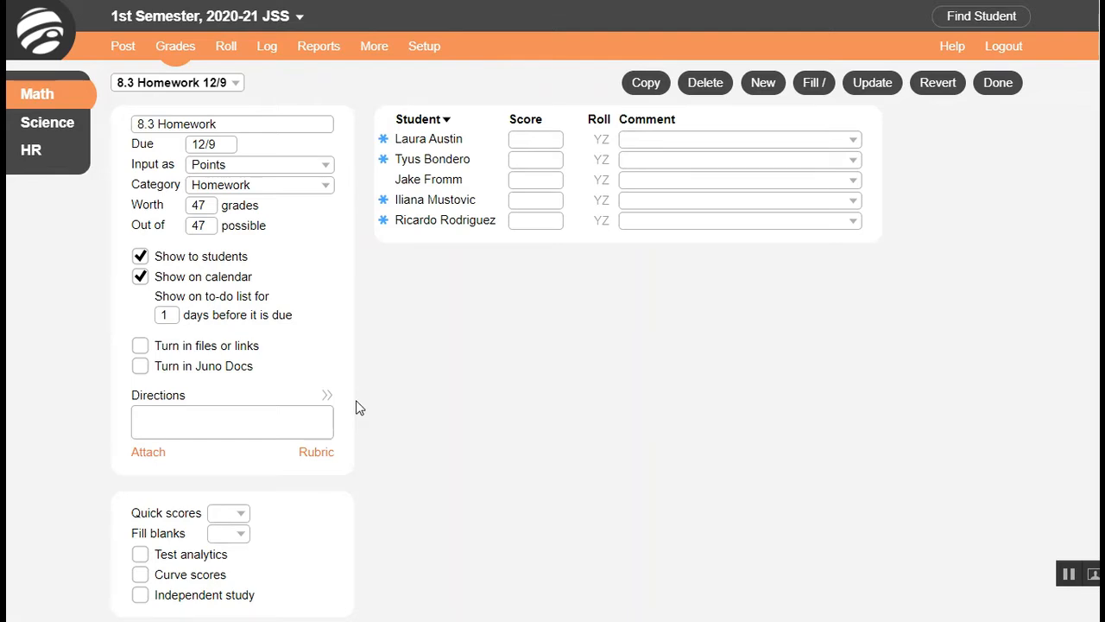
- Allow files or links and Juno Docs to be turned in for 8.3 Homework and open the first student's submission
click(141, 346)
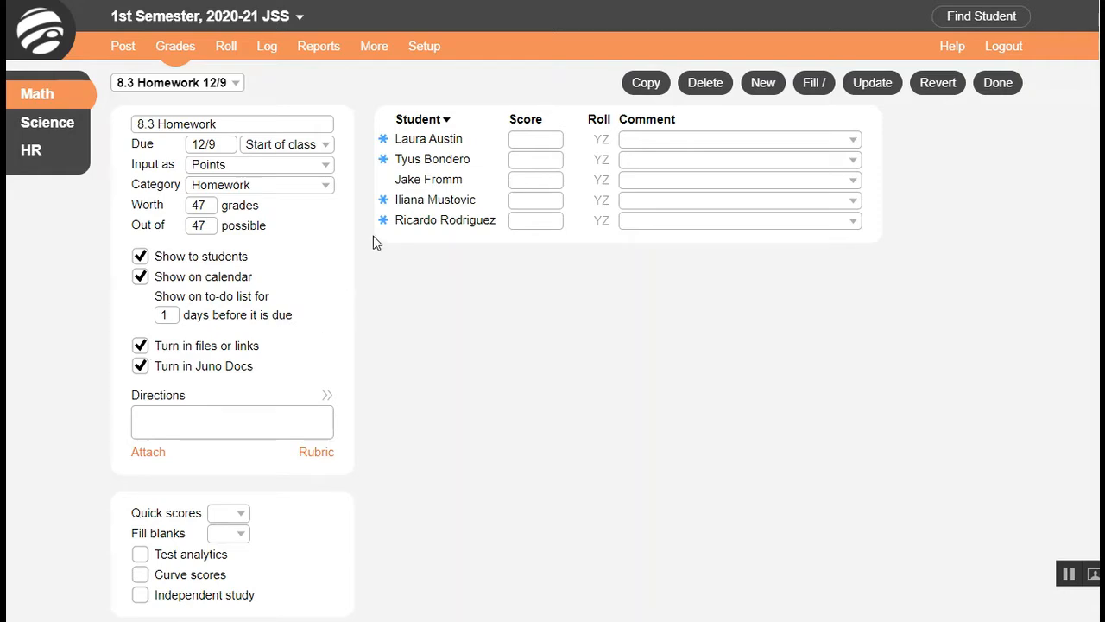
click(388, 150)
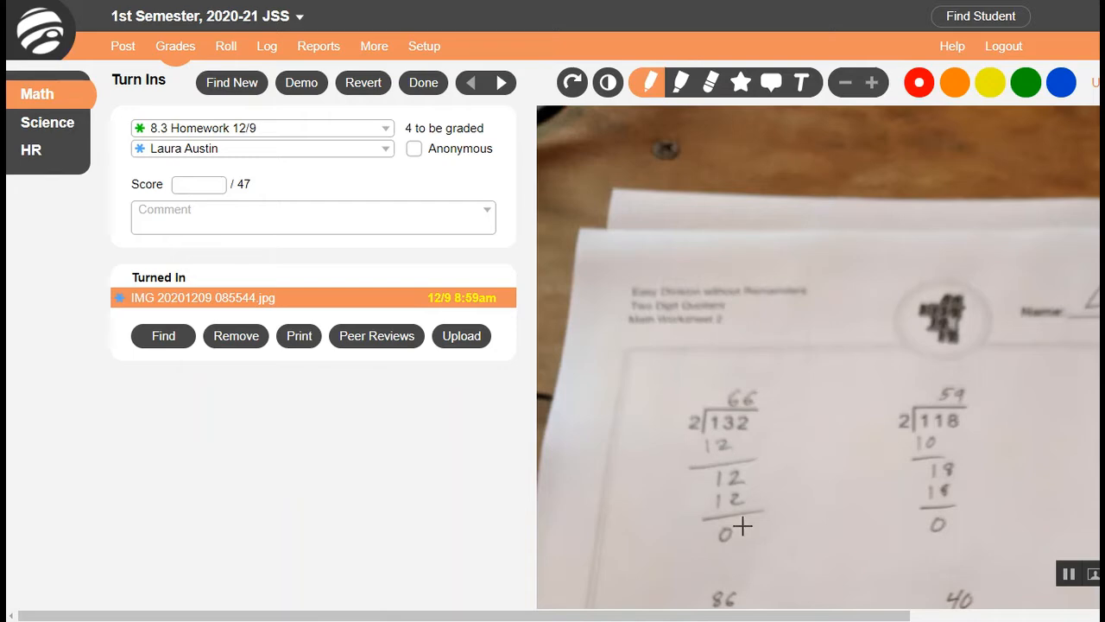
- Enhance the homework photo's contrast and mark it up with a red circle and check mark on the first problem plus a 100 sticker
drag(776, 616, 858, 616)
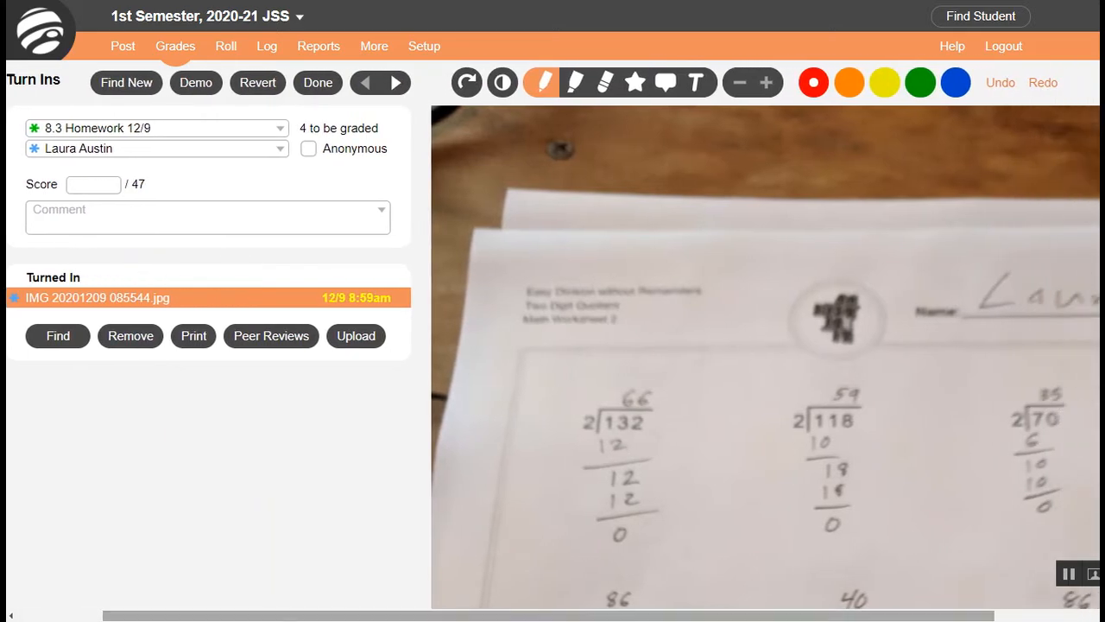
click(503, 87)
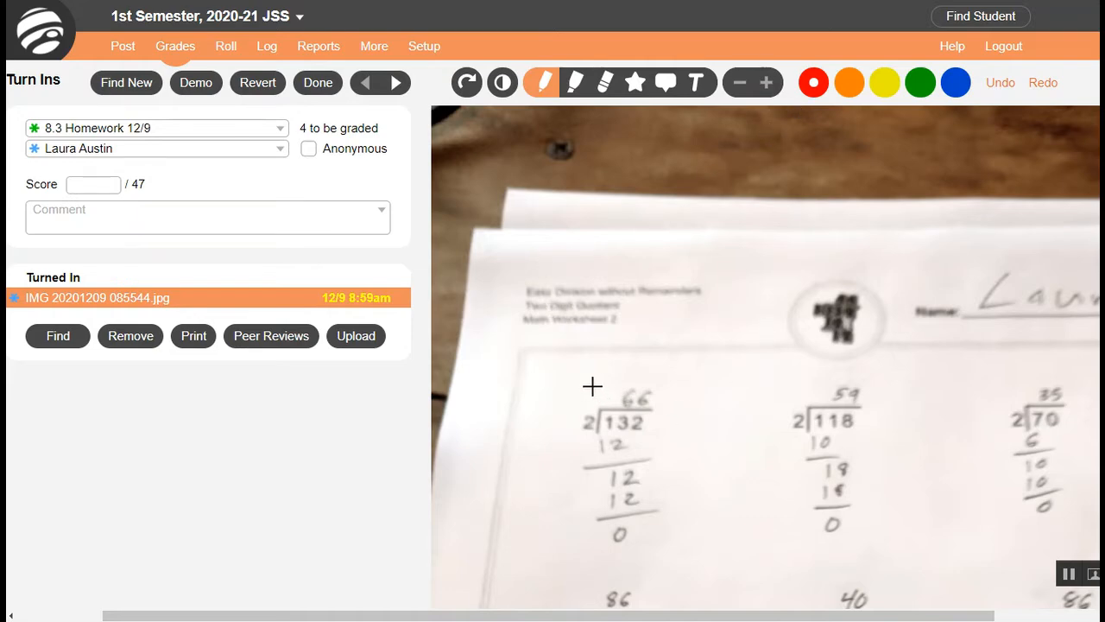
mouse_move(588, 379)
mouse_down()
mouse_move(705, 487)
mouse_move(593, 375)
mouse_move(606, 361)
mouse_up()
mouse_move(526, 422)
mouse_down()
mouse_move(533, 441)
mouse_move(566, 362)
mouse_up()
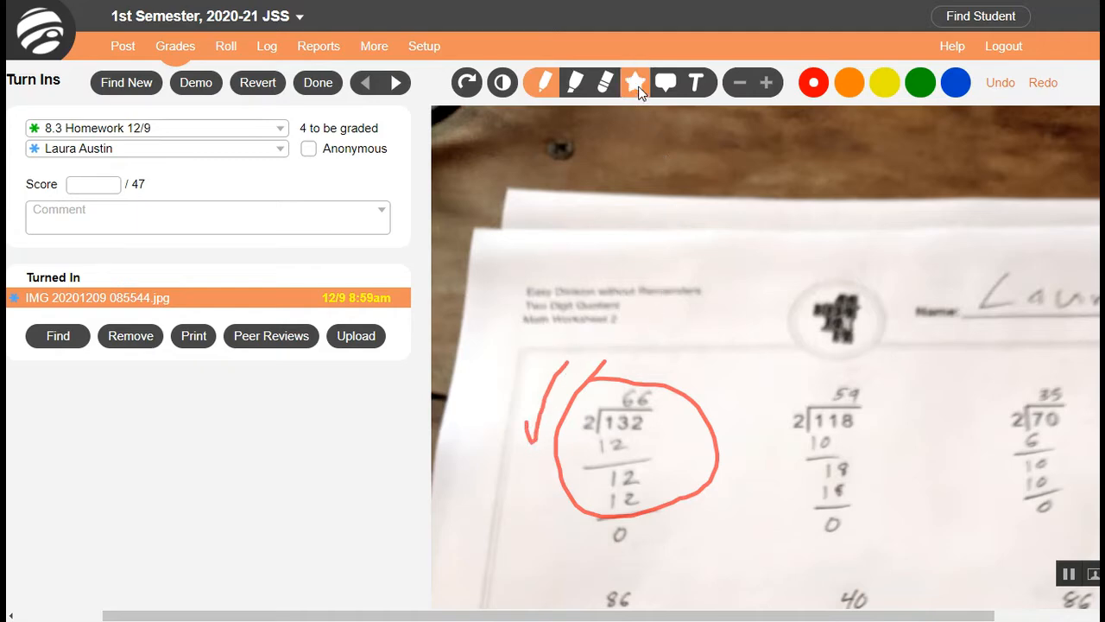
click(636, 84)
click(634, 129)
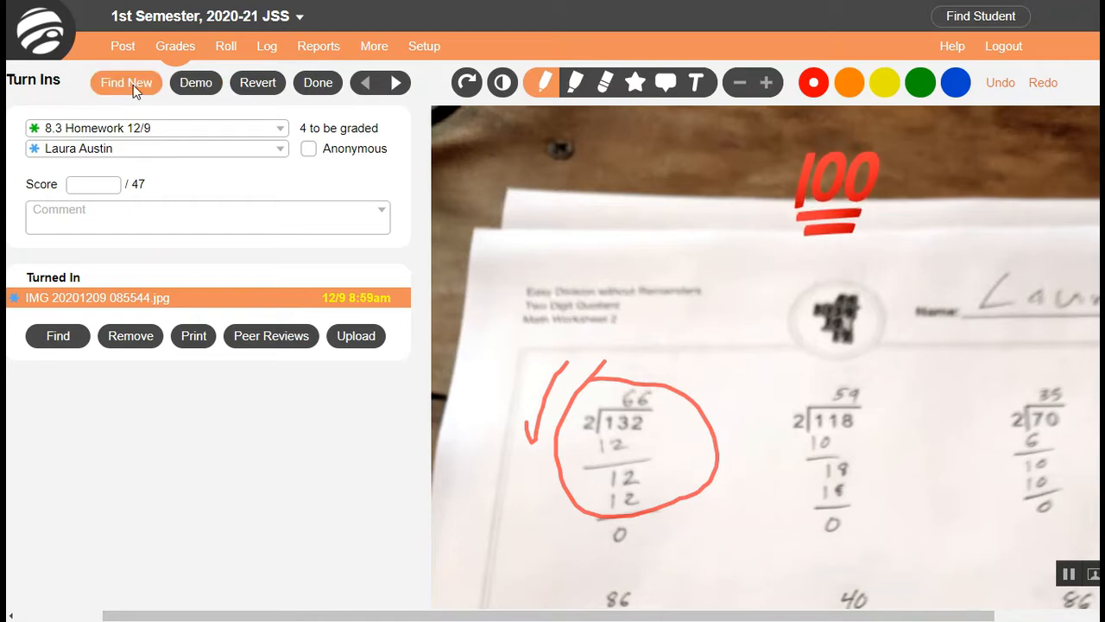
click(282, 152)
click(283, 152)
click(281, 128)
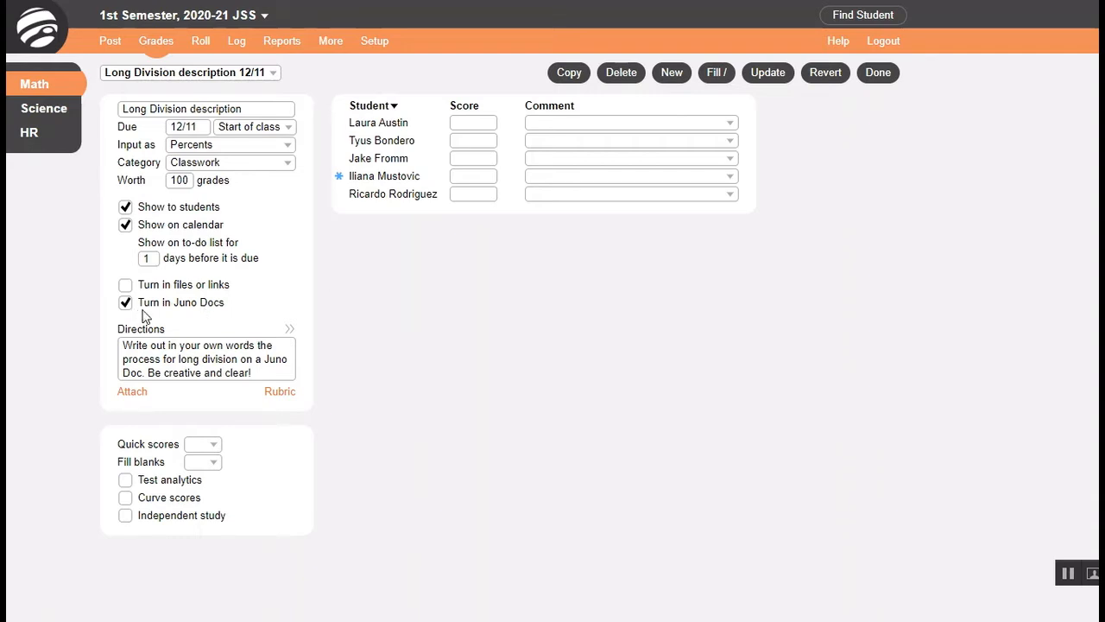
- Open the submission for Long Division description and mark the word "the" before "symbol" in the first paragraph as creative
click(340, 182)
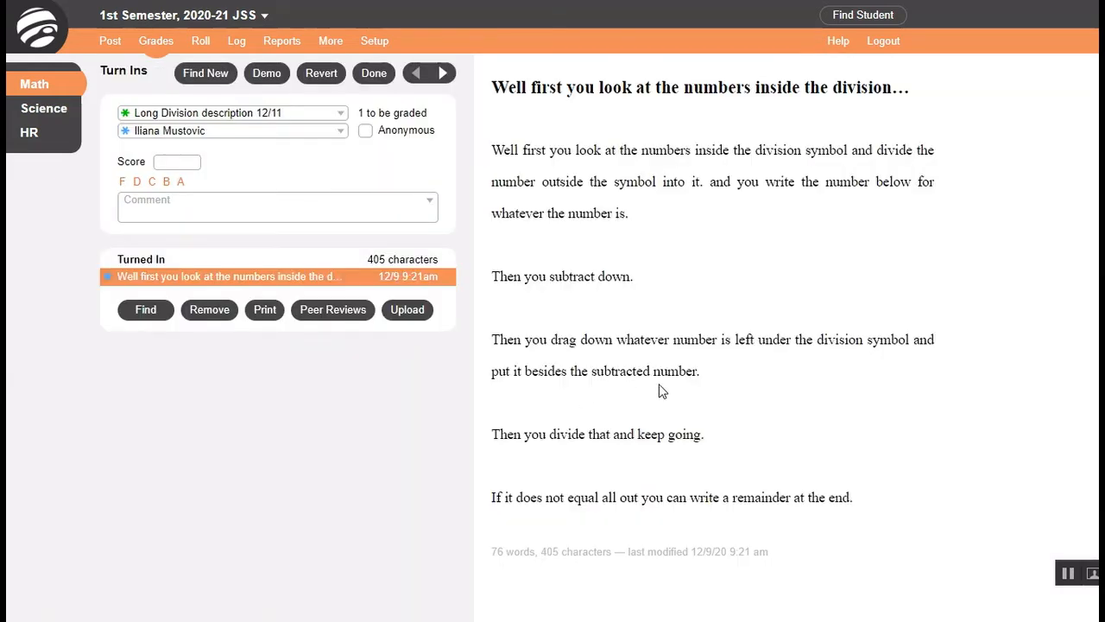
click(597, 183)
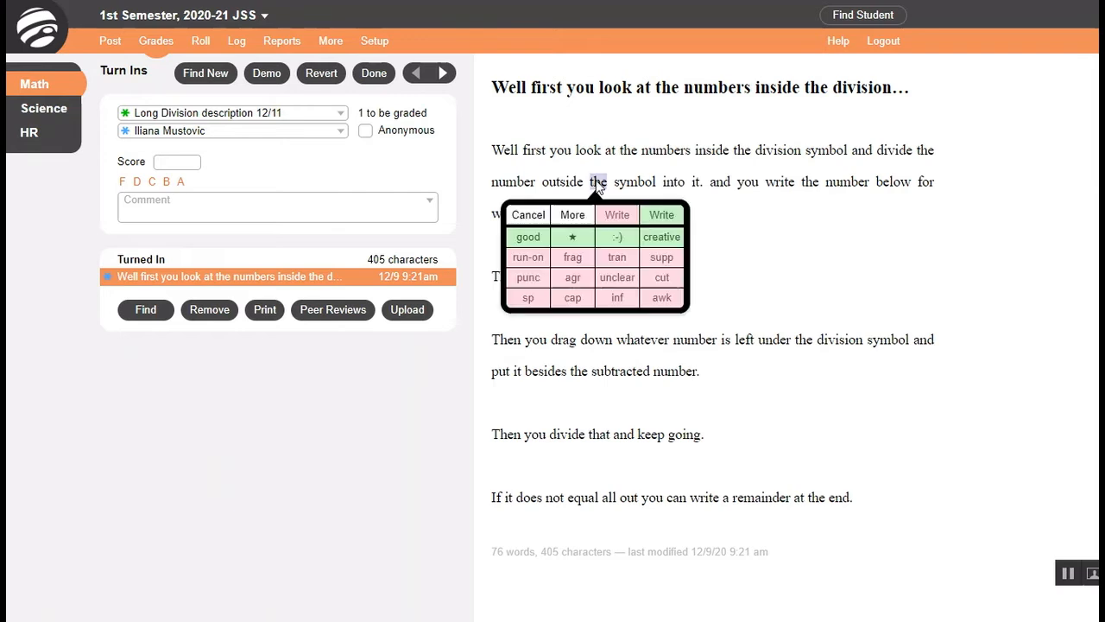
click(663, 240)
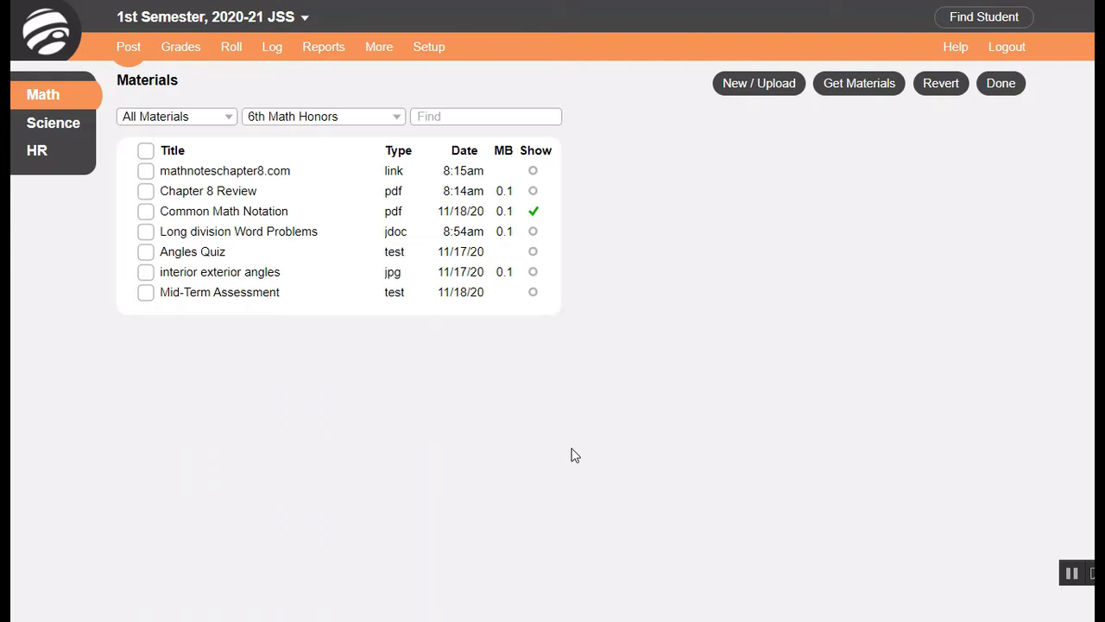
- Start a new Juno Doc in the 6th Math Honors materials
click(770, 90)
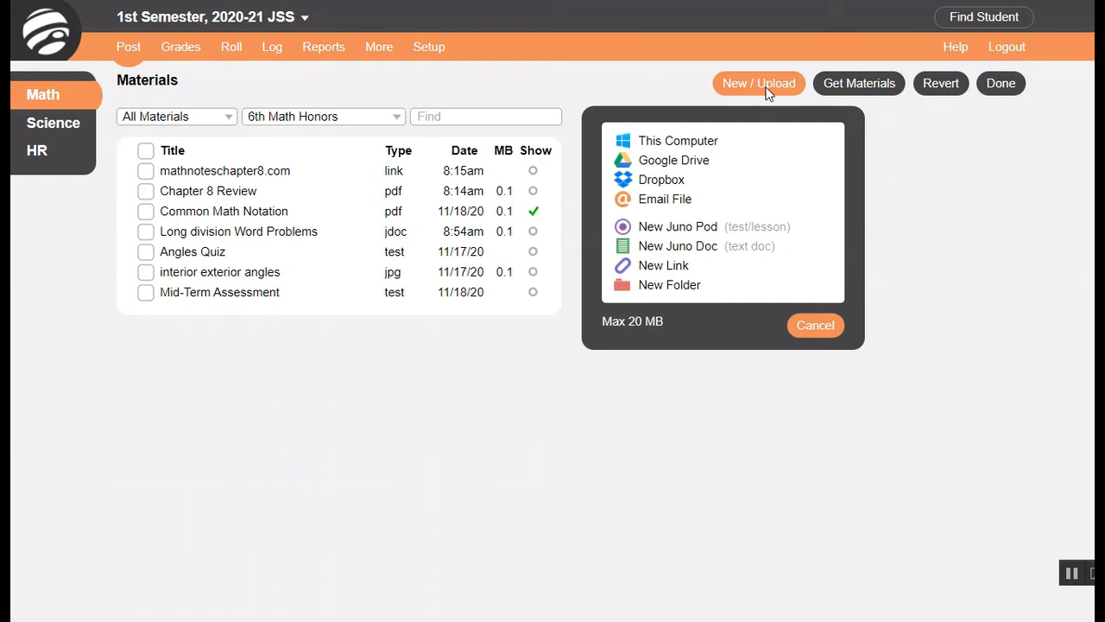
click(759, 247)
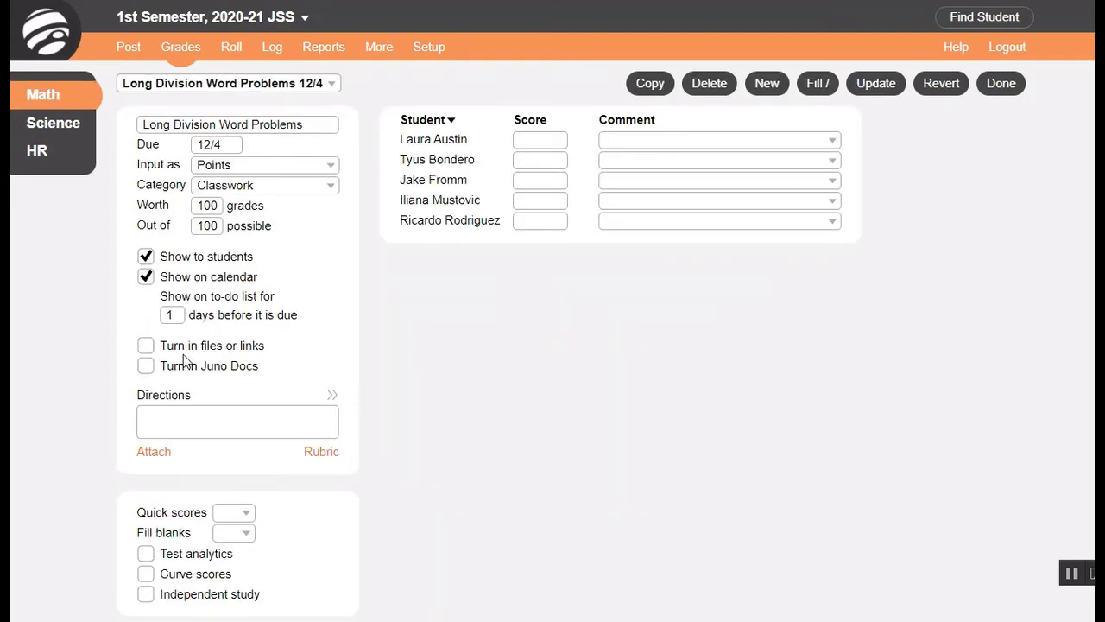
- Attach the Long division Word Problems Juno Doc to the Long Division Word Problems assignment and enable turning it in as a worksheet
click(156, 452)
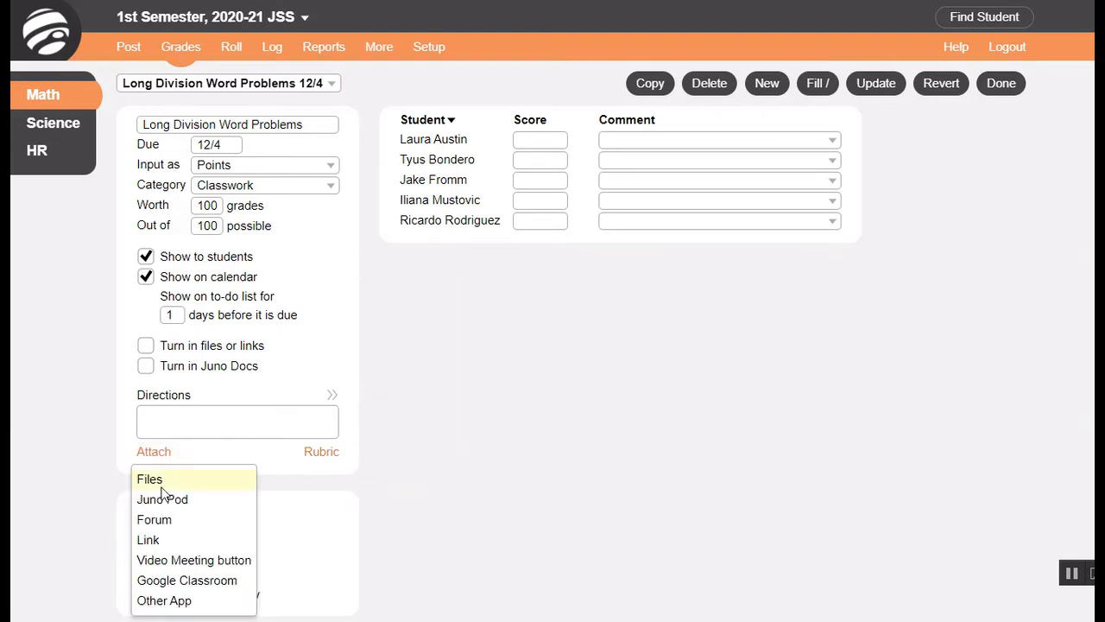
click(166, 486)
click(146, 211)
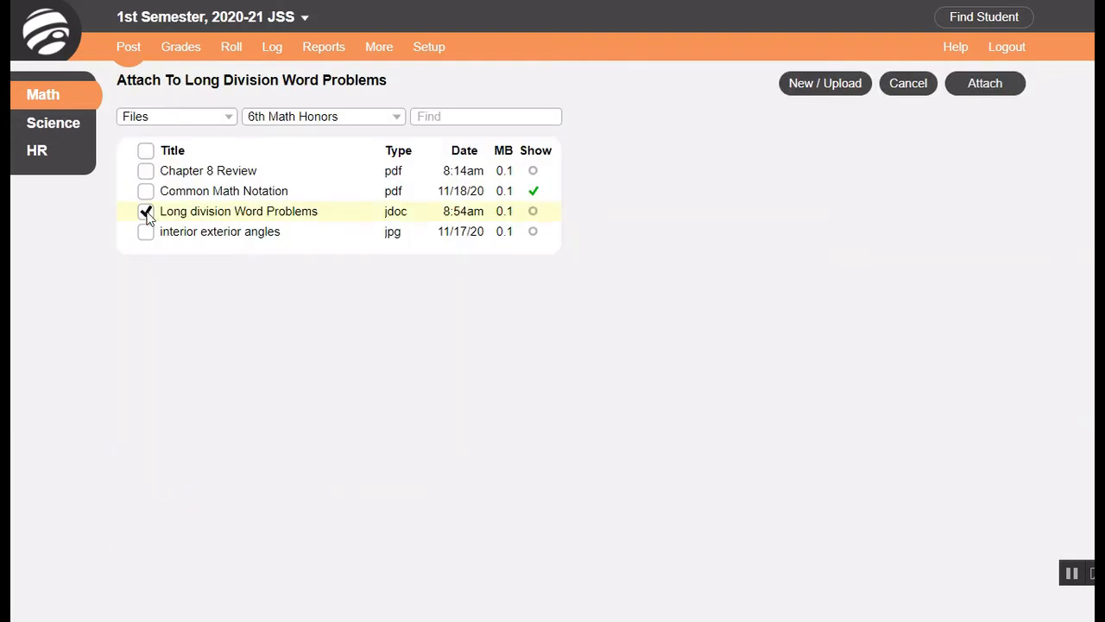
click(985, 82)
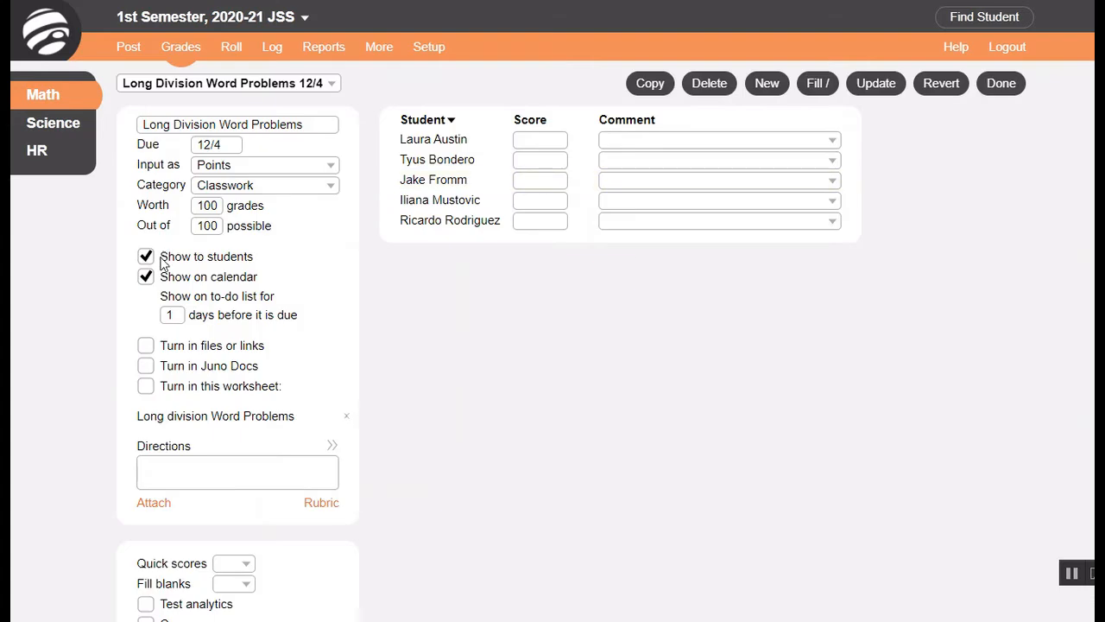
click(146, 388)
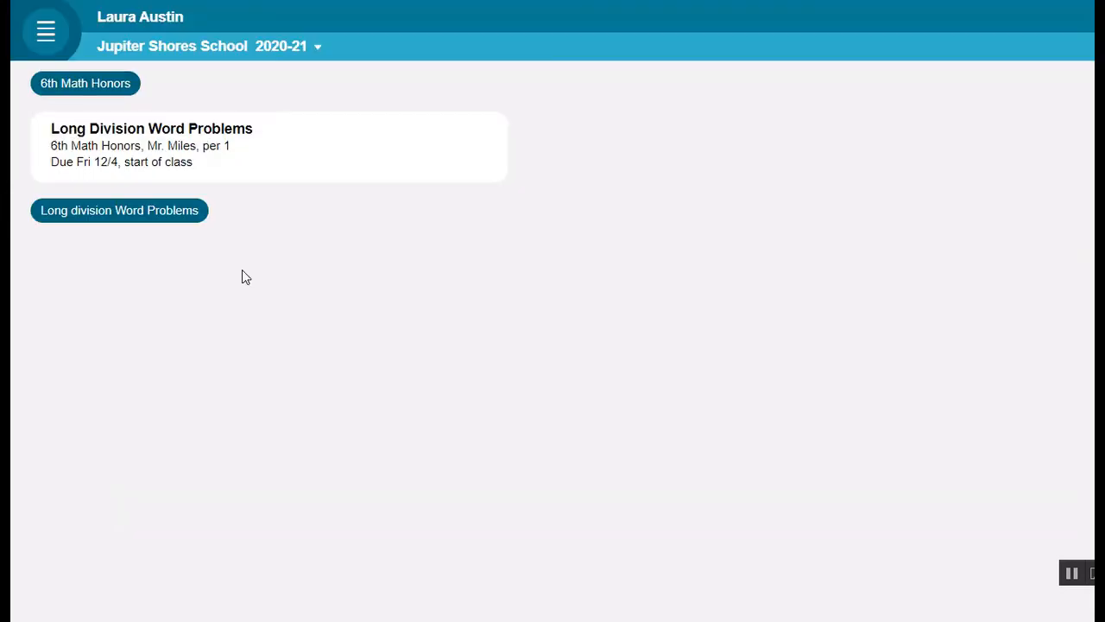
- Open the Long division Word Problems worksheet as the student and enter the answer "Yes" on its own line below question 1
click(153, 213)
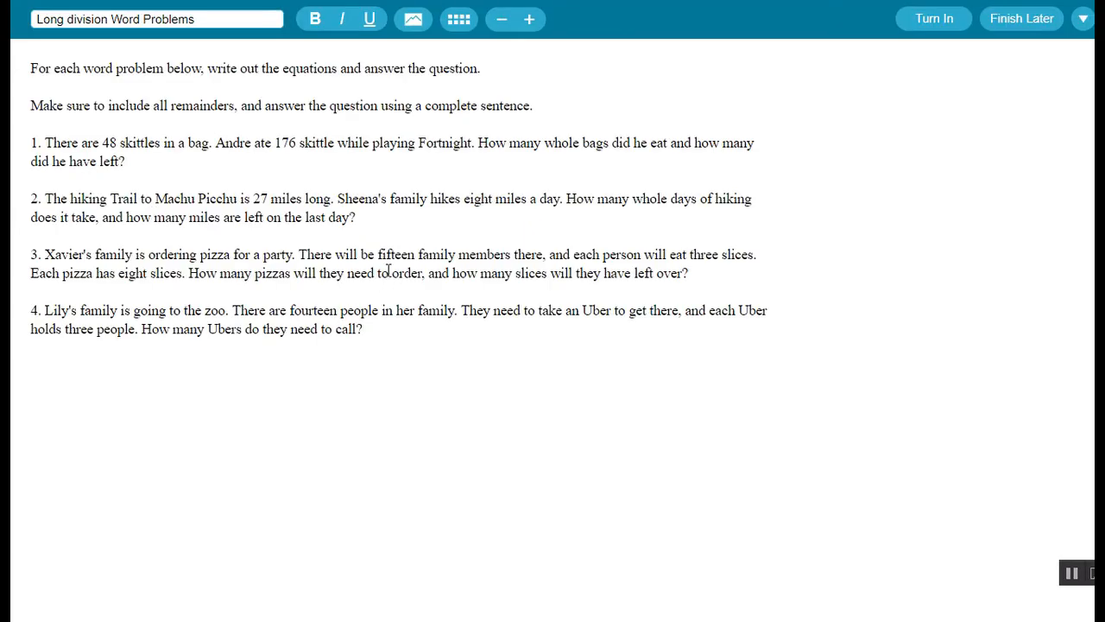
click(224, 167)
key(Return)
key(Return)
text(Yes)
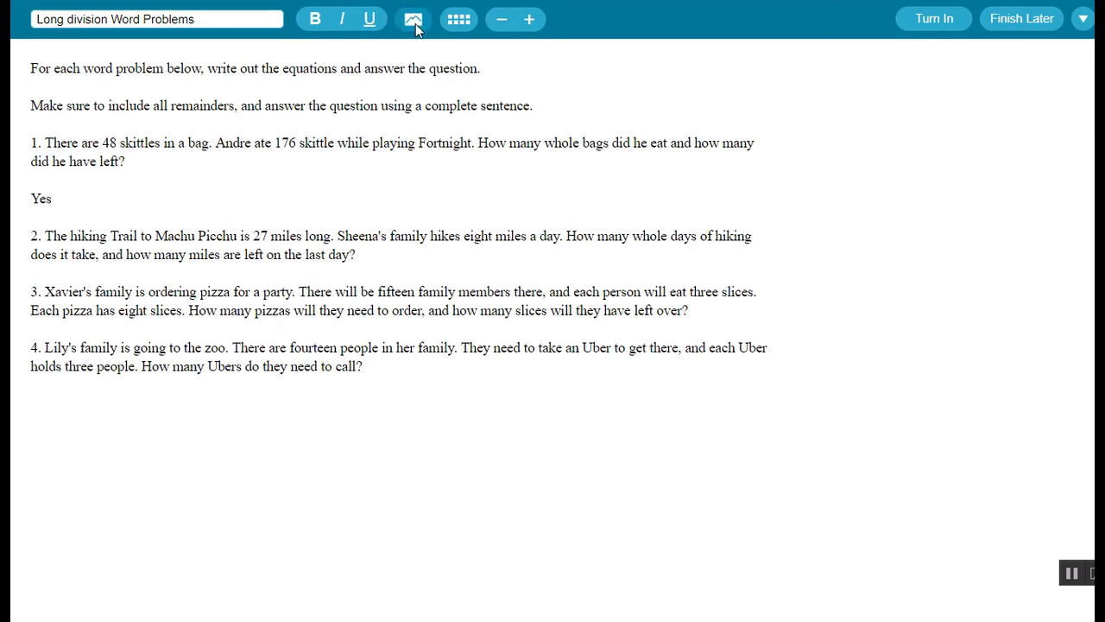
click(457, 26)
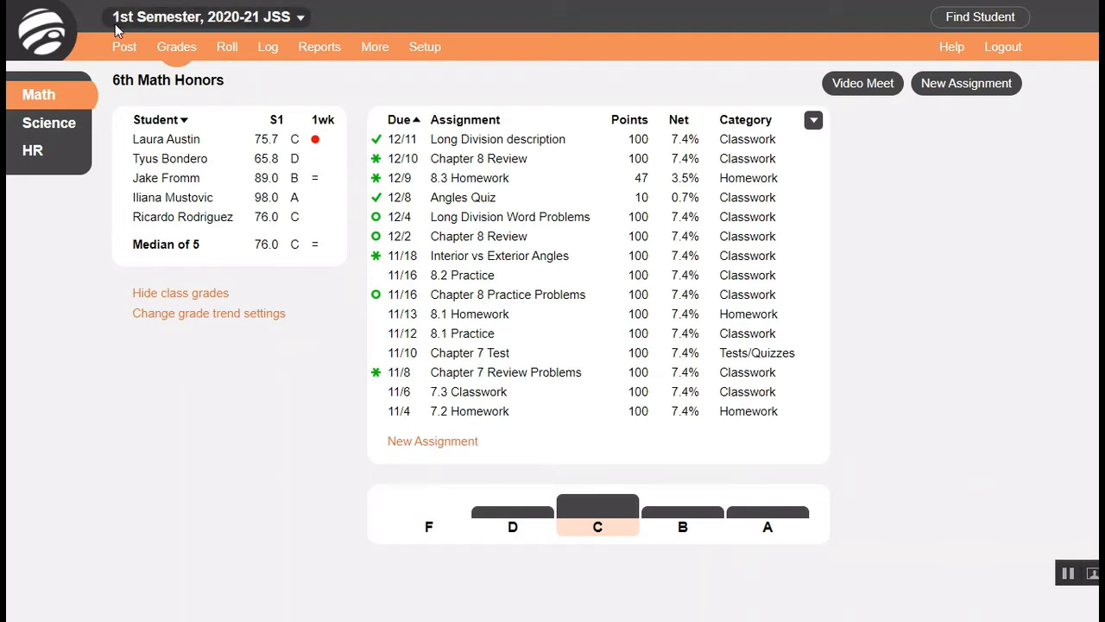
- Start a new Juno Pod in the 6th Math Honors materials and set its type to Lesson
click(129, 54)
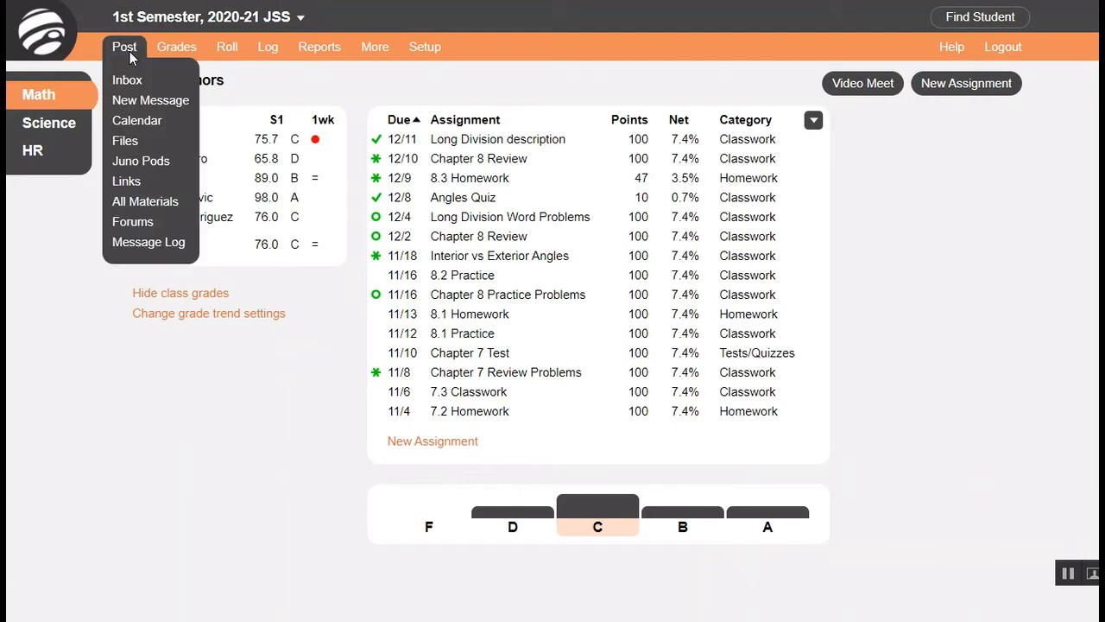
click(165, 161)
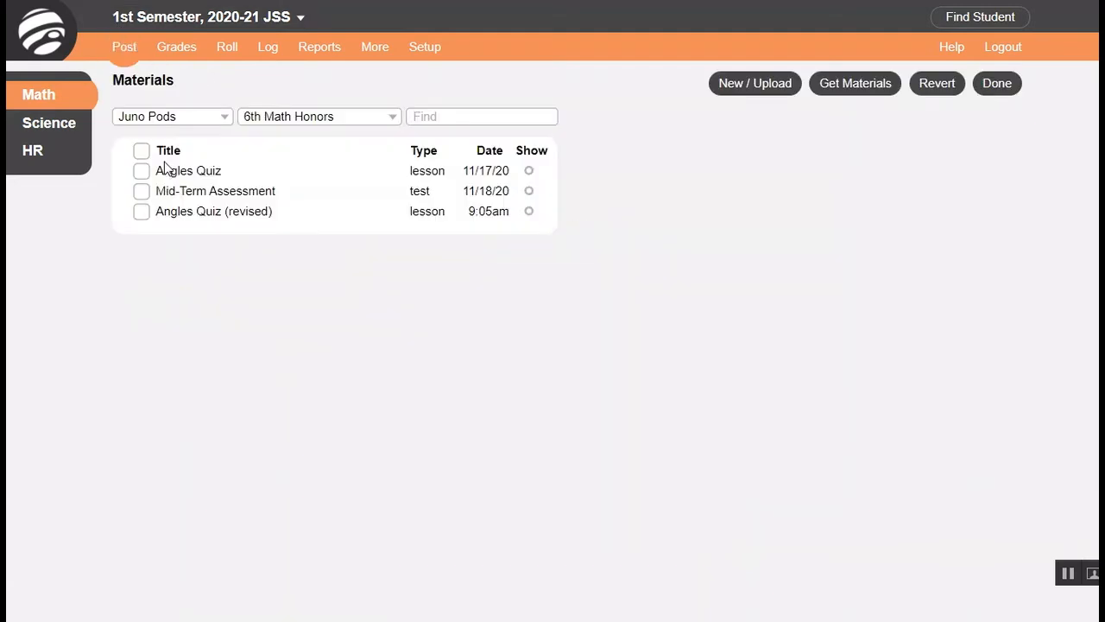
click(726, 93)
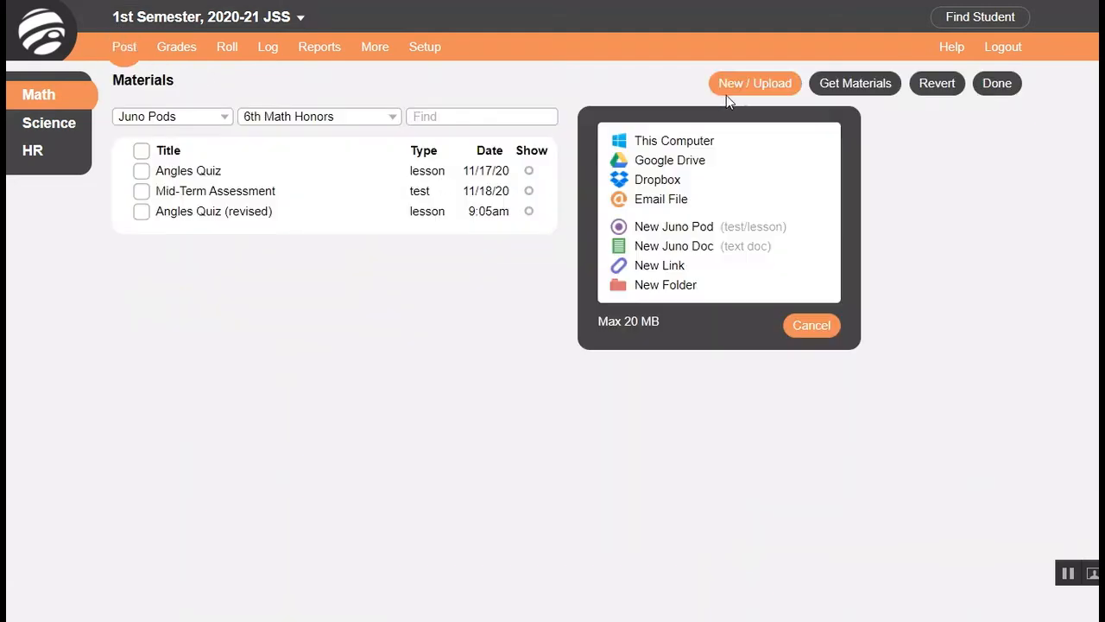
click(718, 234)
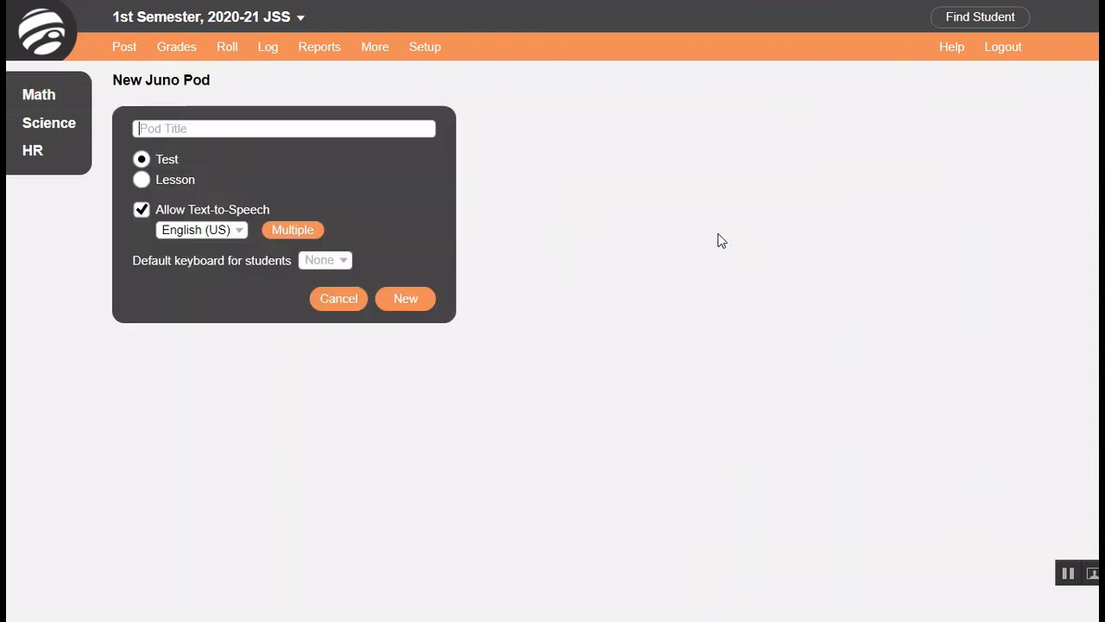
click(141, 180)
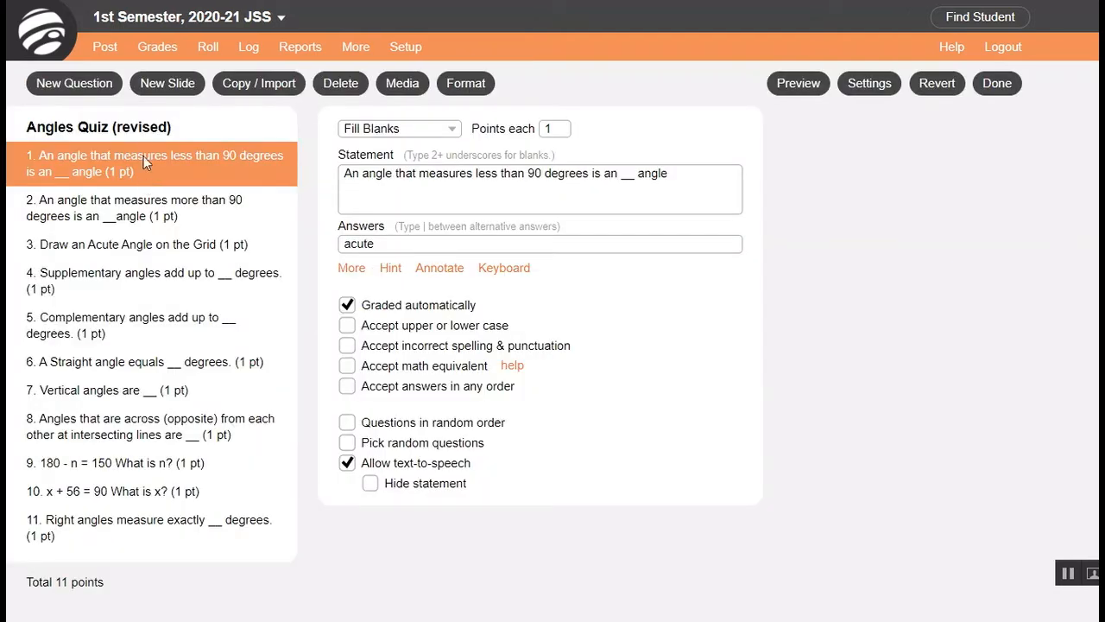
- Insert a blank slide and a new Fill Blanks question after question 1 of Angles Quiz (revised)
click(174, 90)
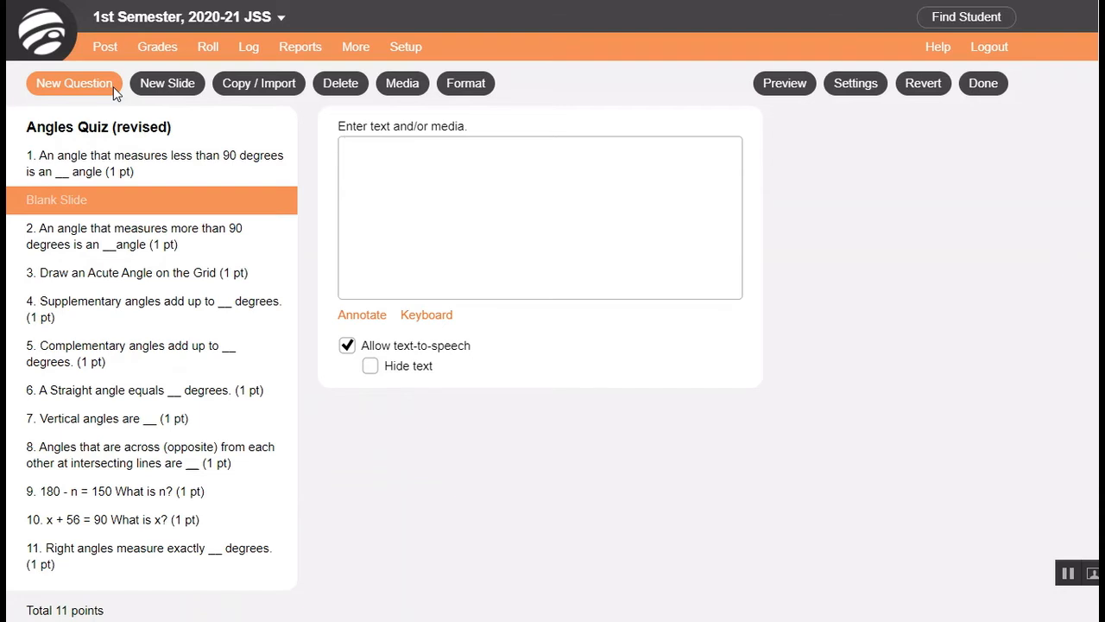
click(74, 83)
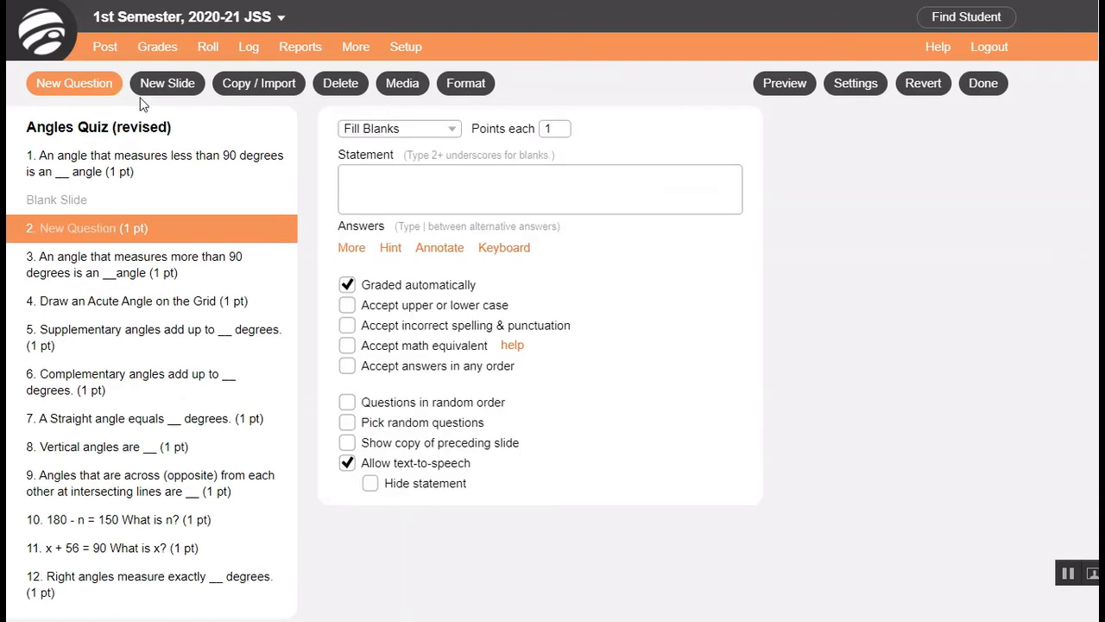
click(417, 130)
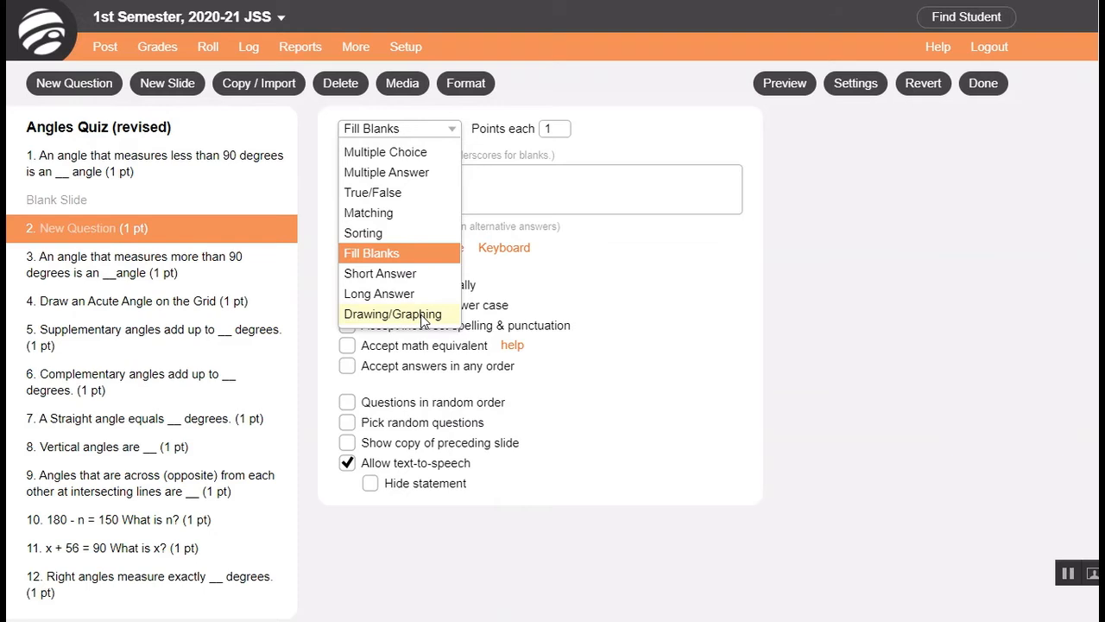
click(819, 281)
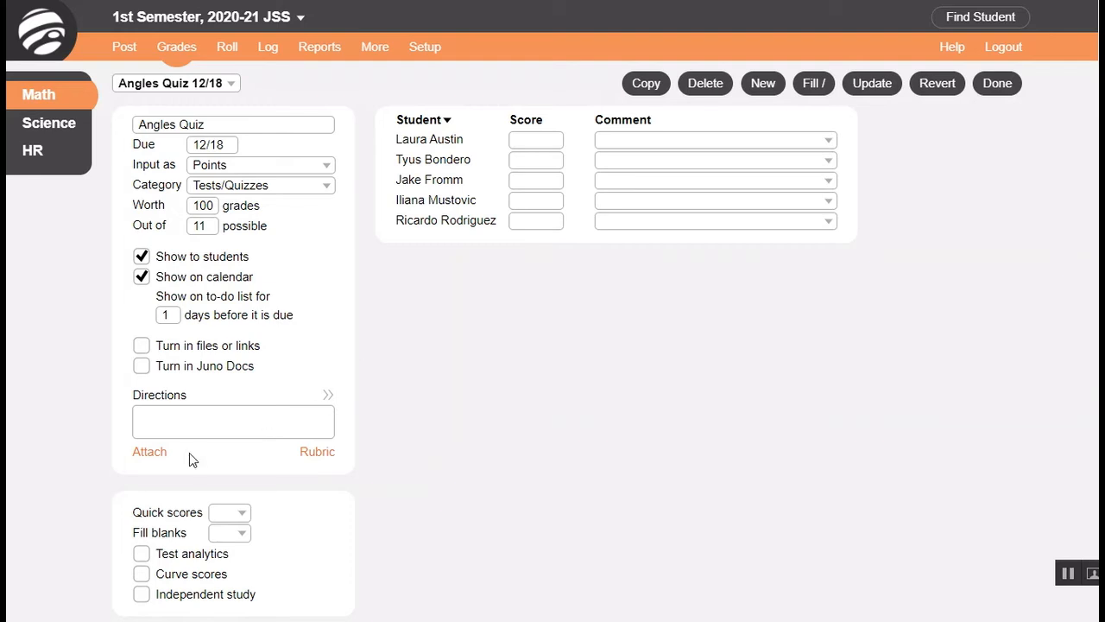
- Attach the Angles Quiz (revised) Juno Pod to the 12/18 Angles Quiz assignment
click(167, 451)
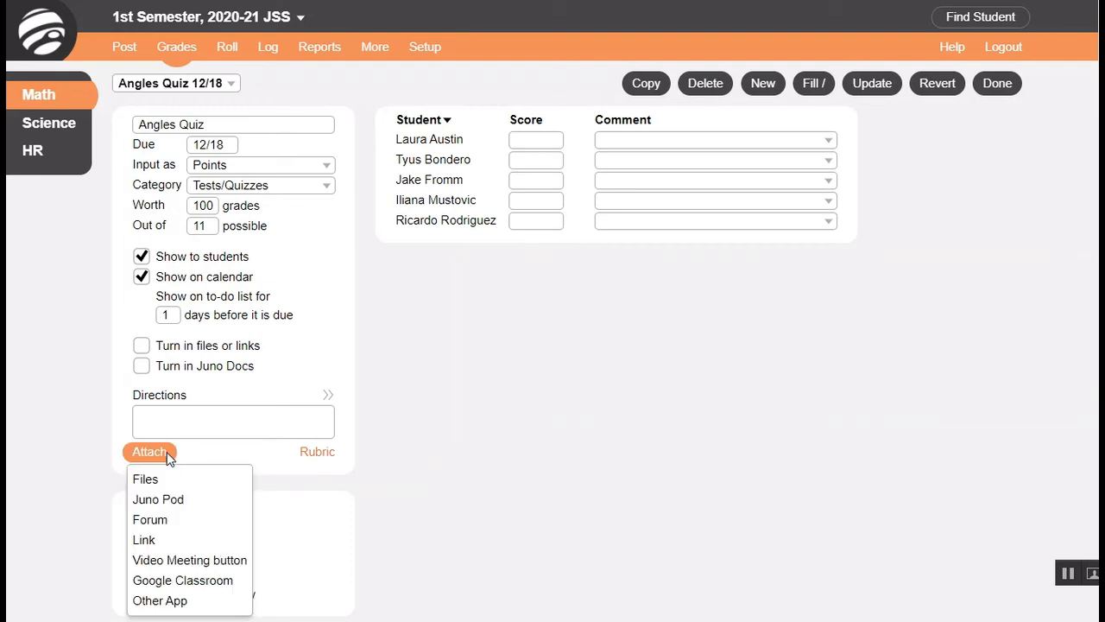
click(168, 501)
click(142, 211)
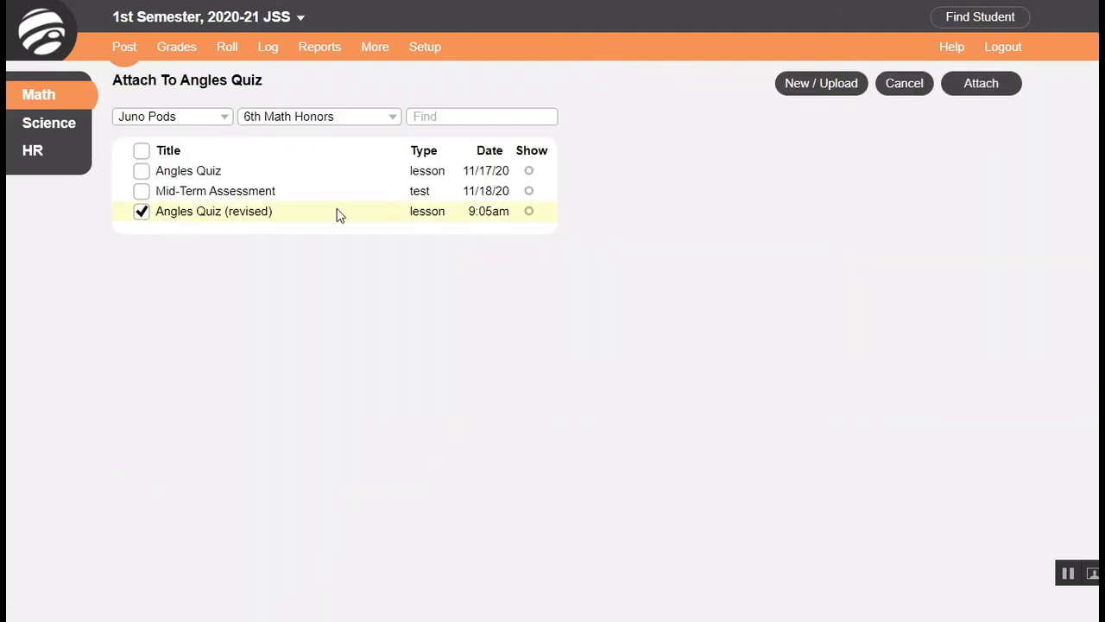
click(968, 88)
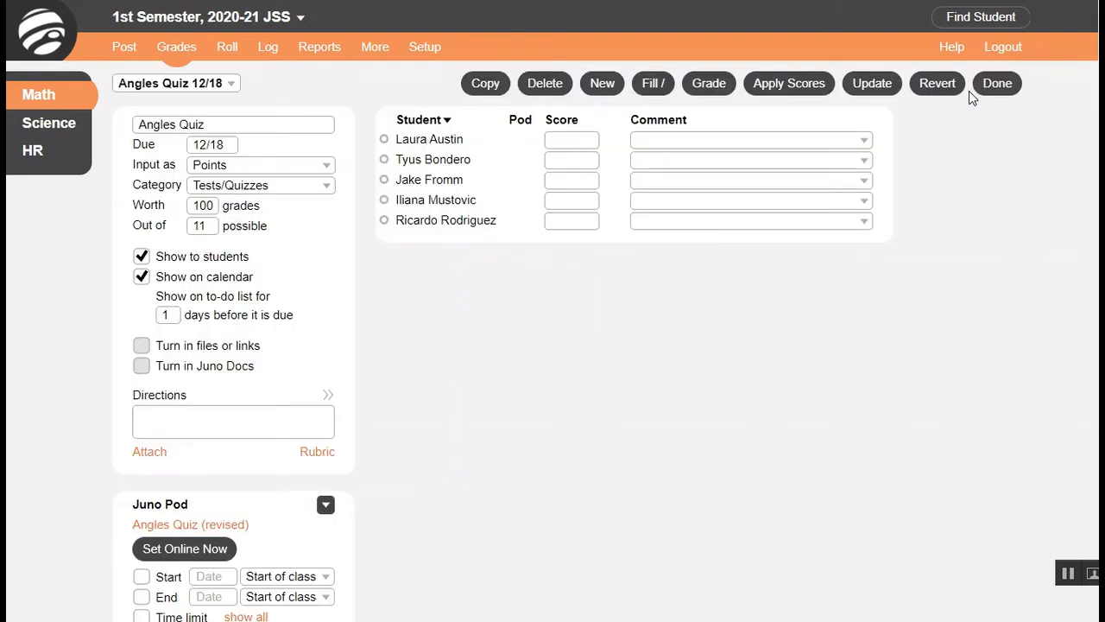
- Enable both a start time and an end time for the Juno Pod attached to the Angles Quiz assignment
scroll(291, 297, down, 2)
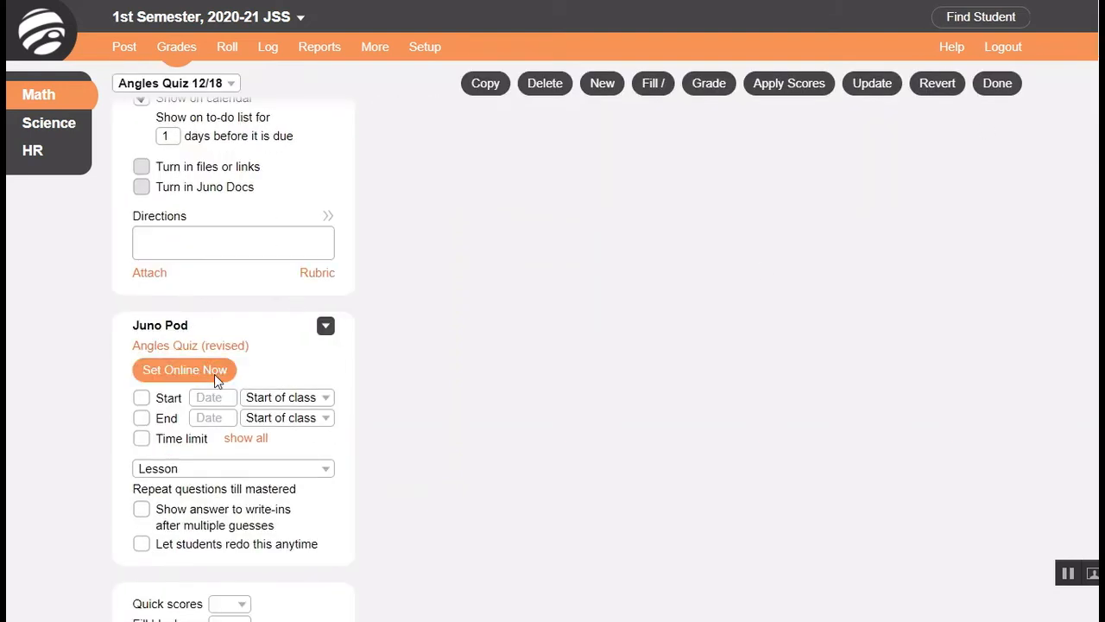
click(141, 398)
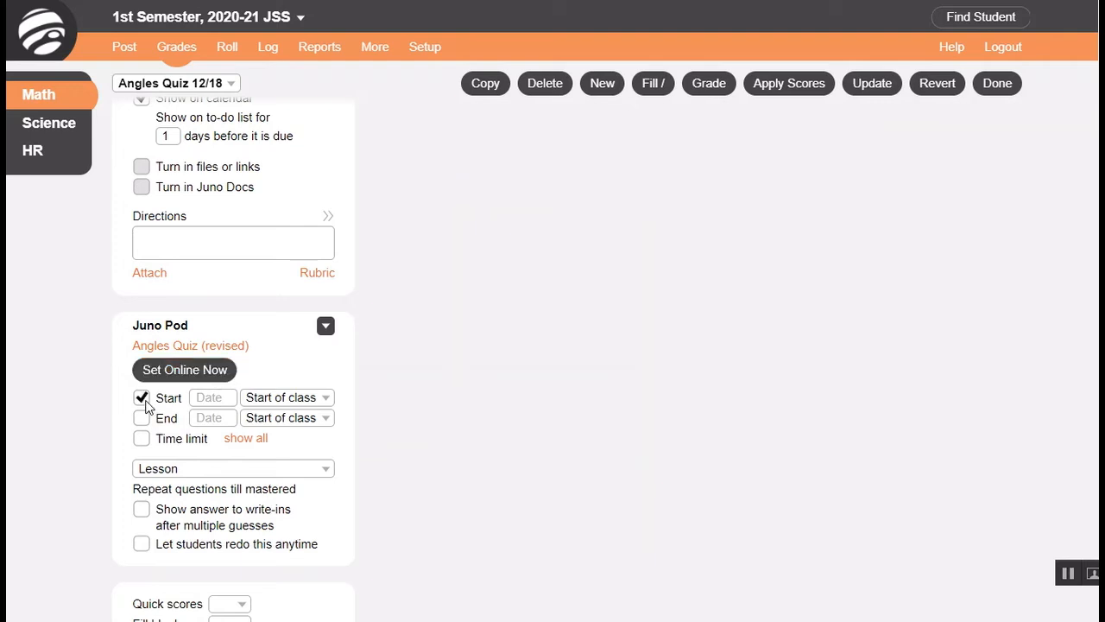
click(142, 418)
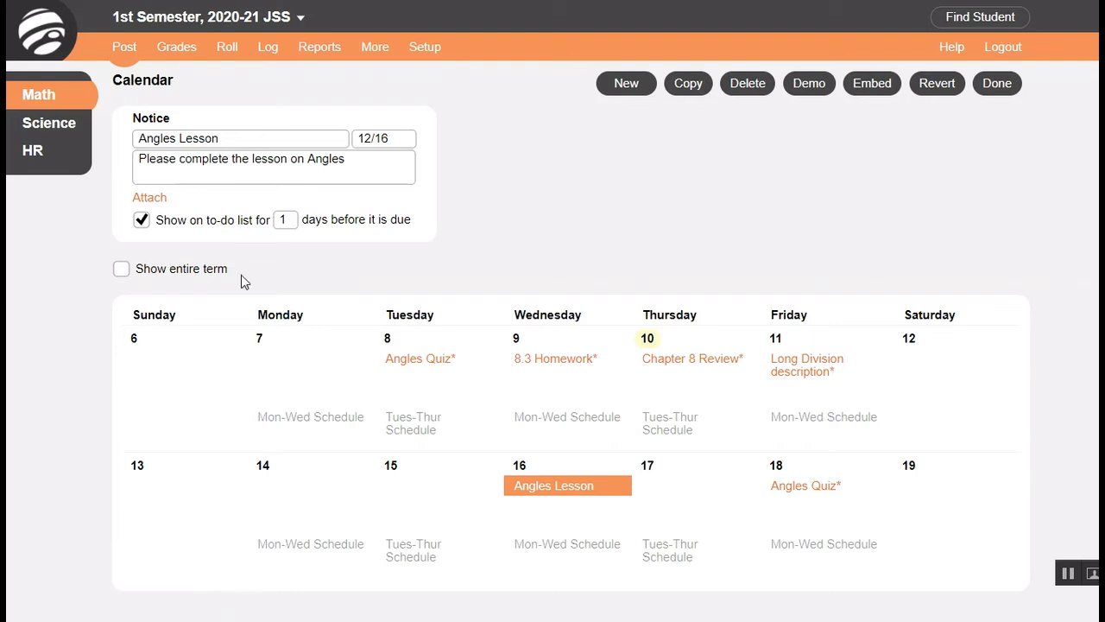
- Attach the Angles Quiz (revised) Juno Pod to the 12/16 Angles Lesson notice on the calendar
click(158, 202)
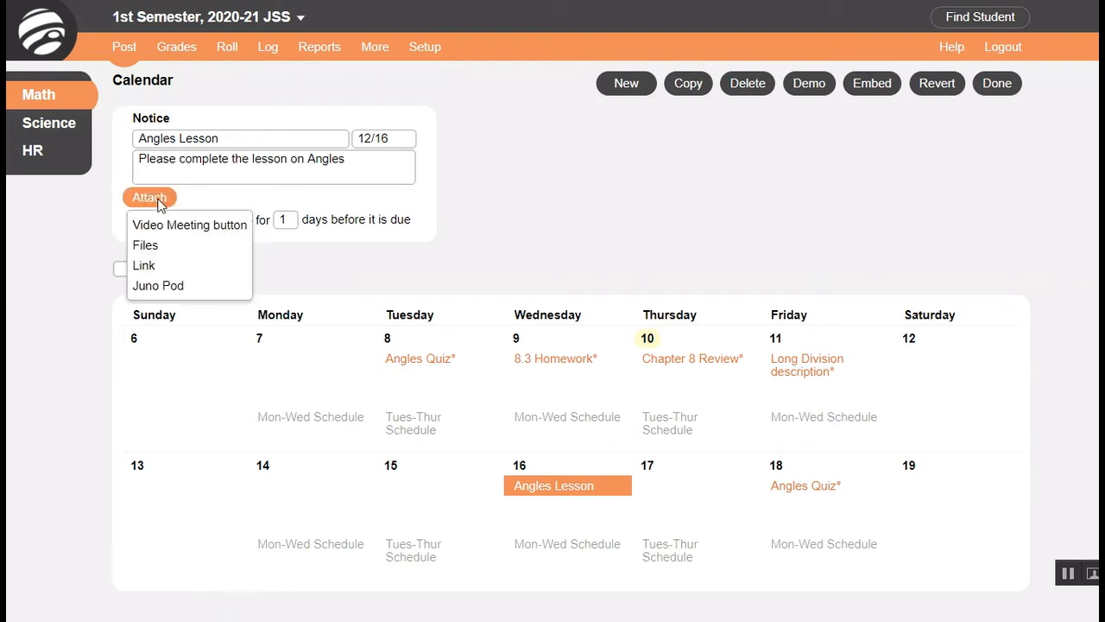
click(170, 290)
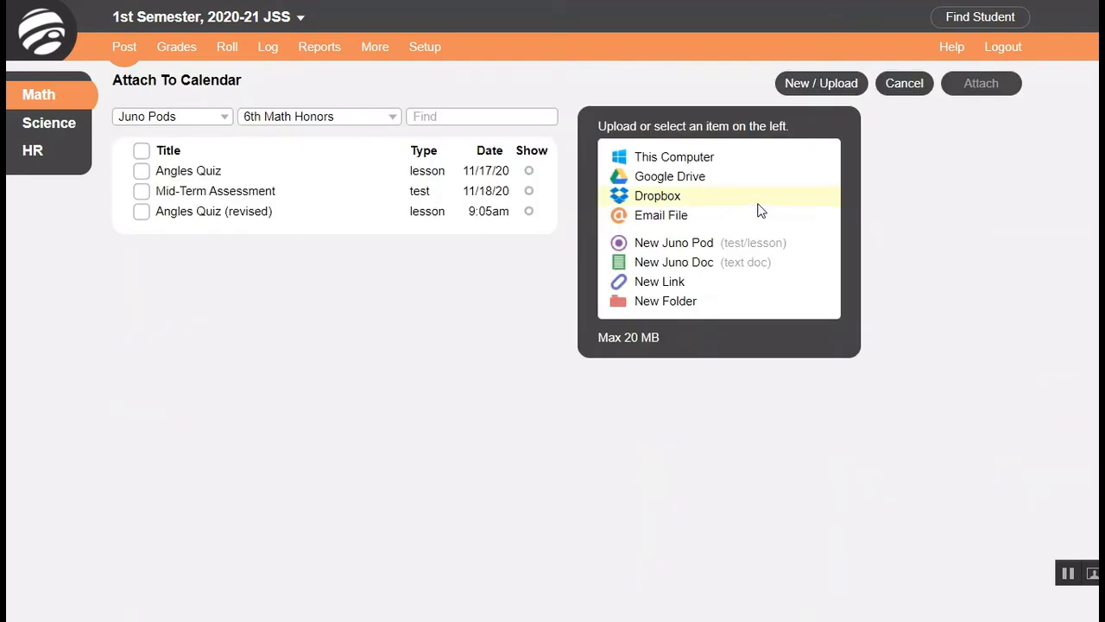
click(404, 213)
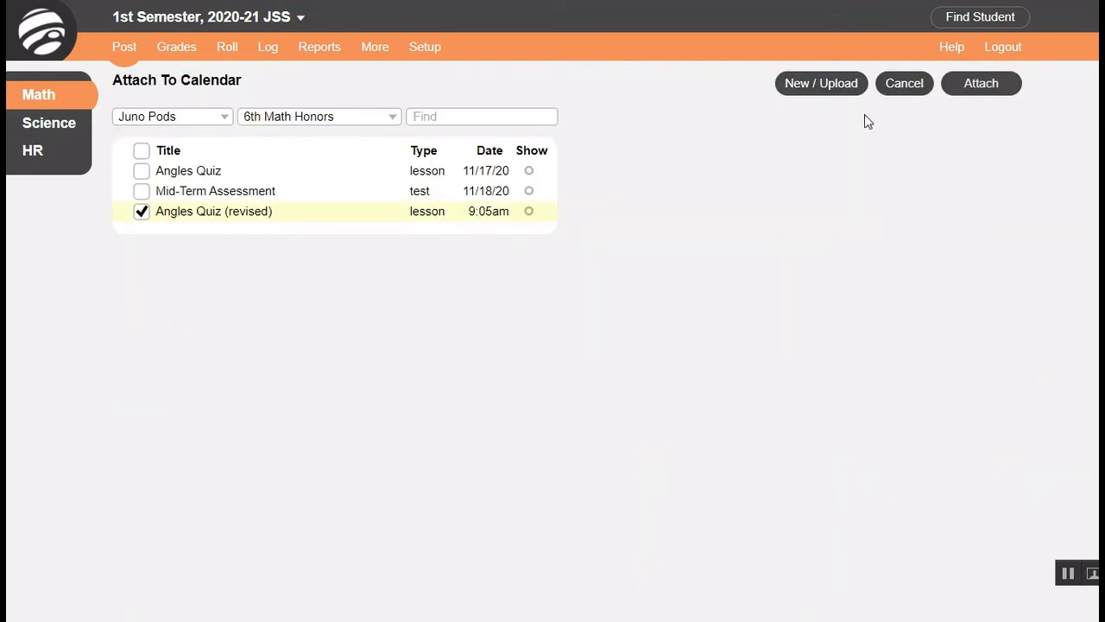
click(979, 83)
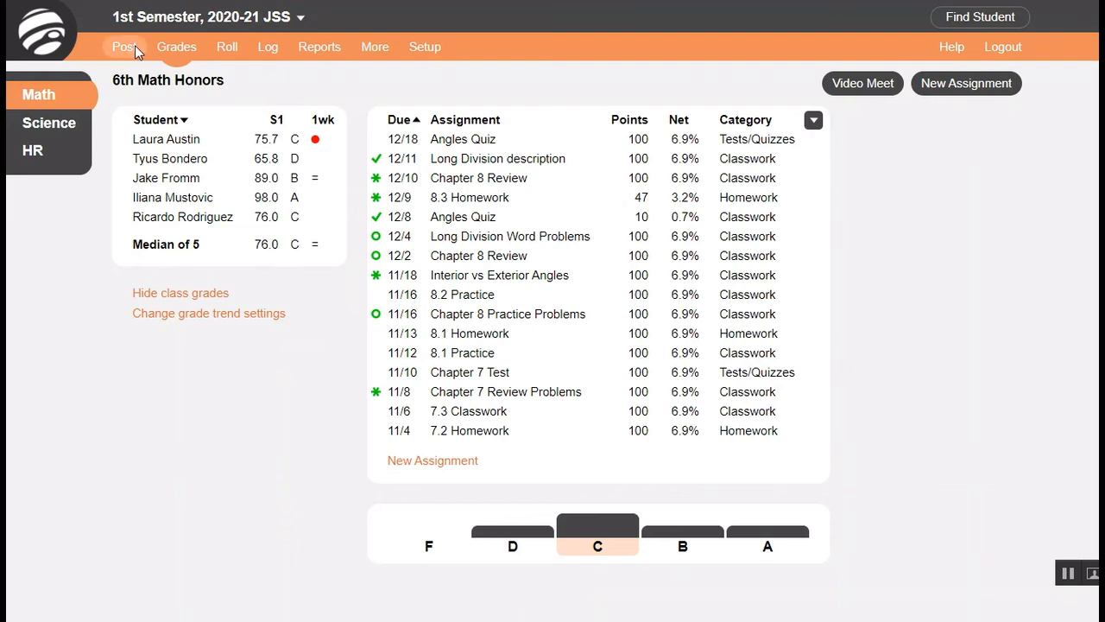
- Start a new chronological discussion forum and add the 6th Math Honors (Math) class as its participants
mouse_move(136, 48)
click(163, 219)
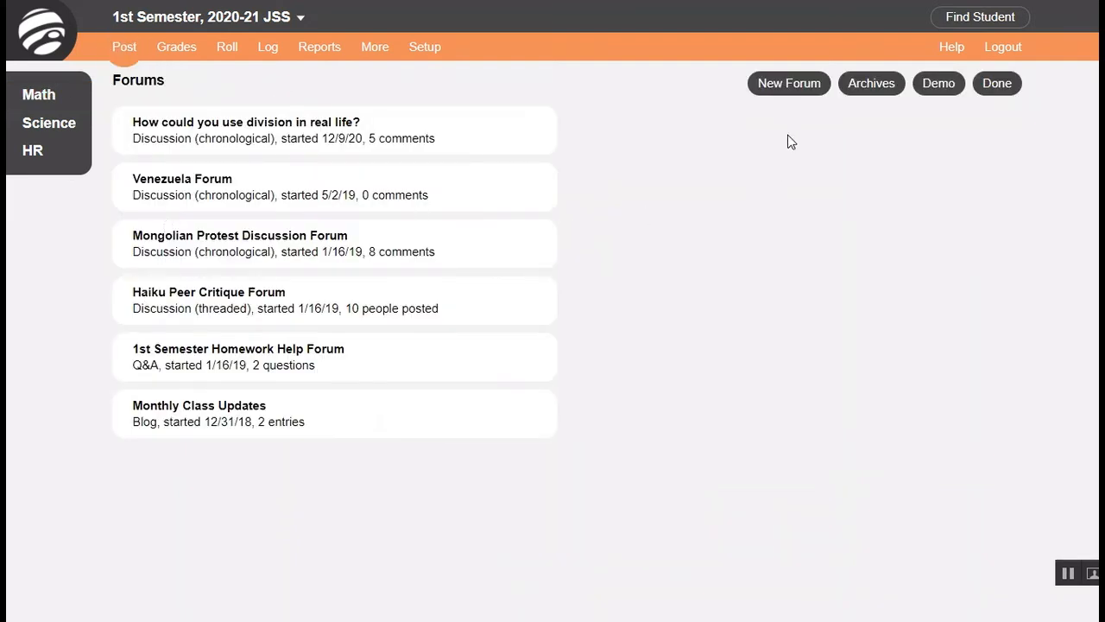
click(803, 94)
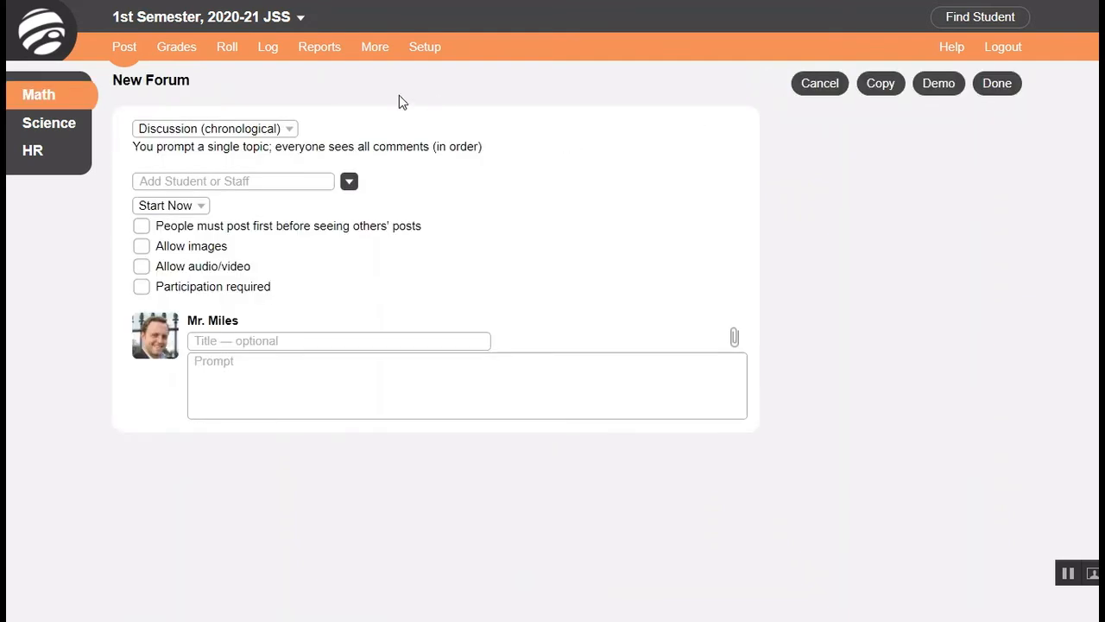
click(290, 131)
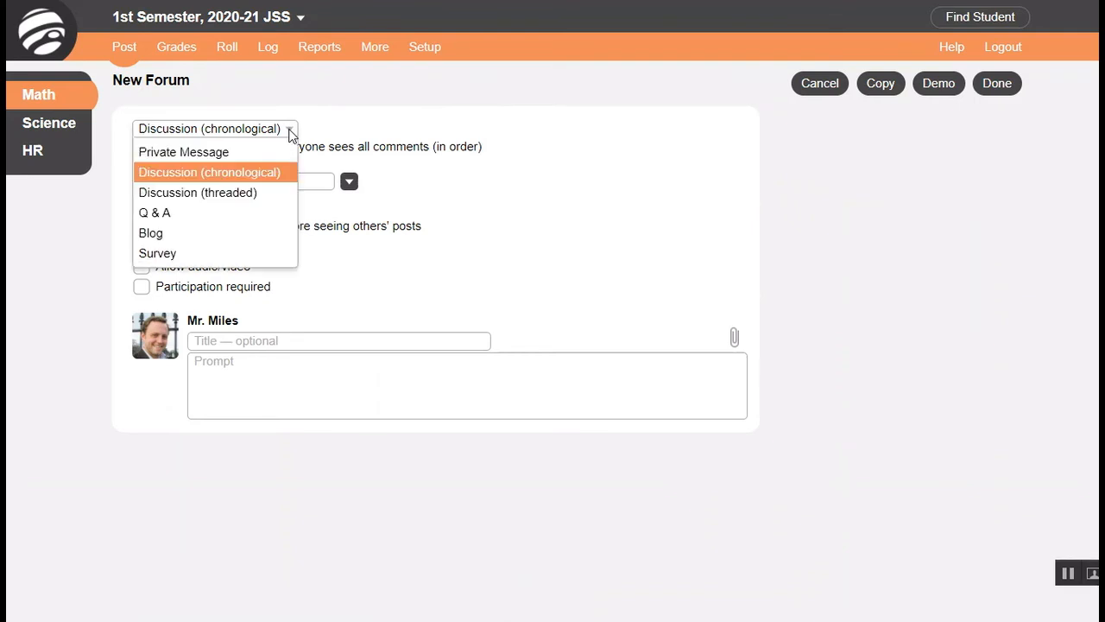
click(290, 132)
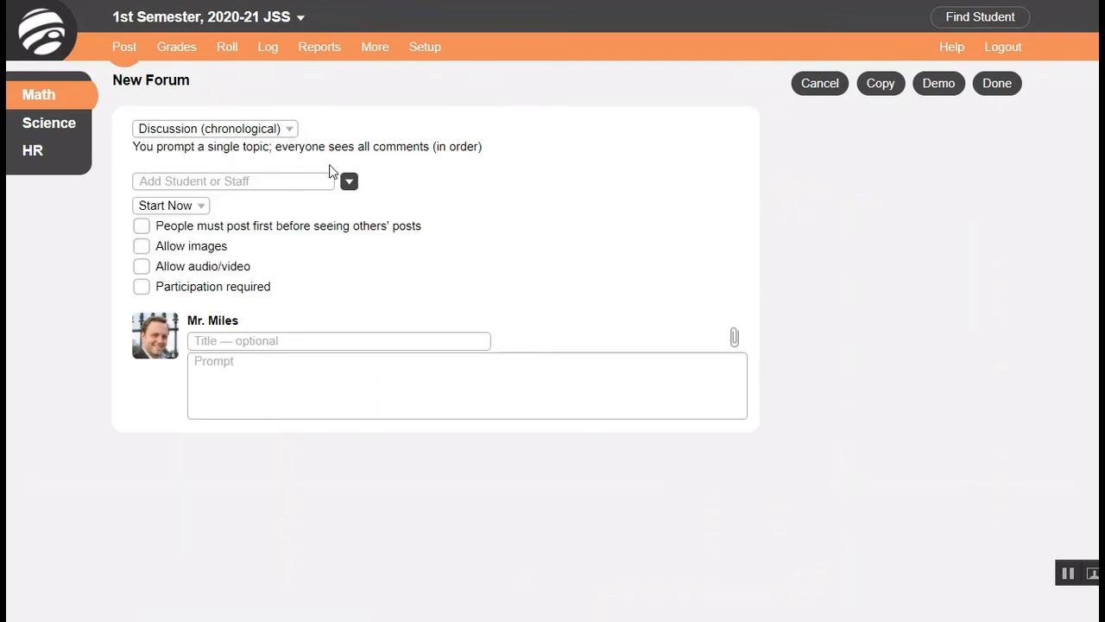
click(350, 183)
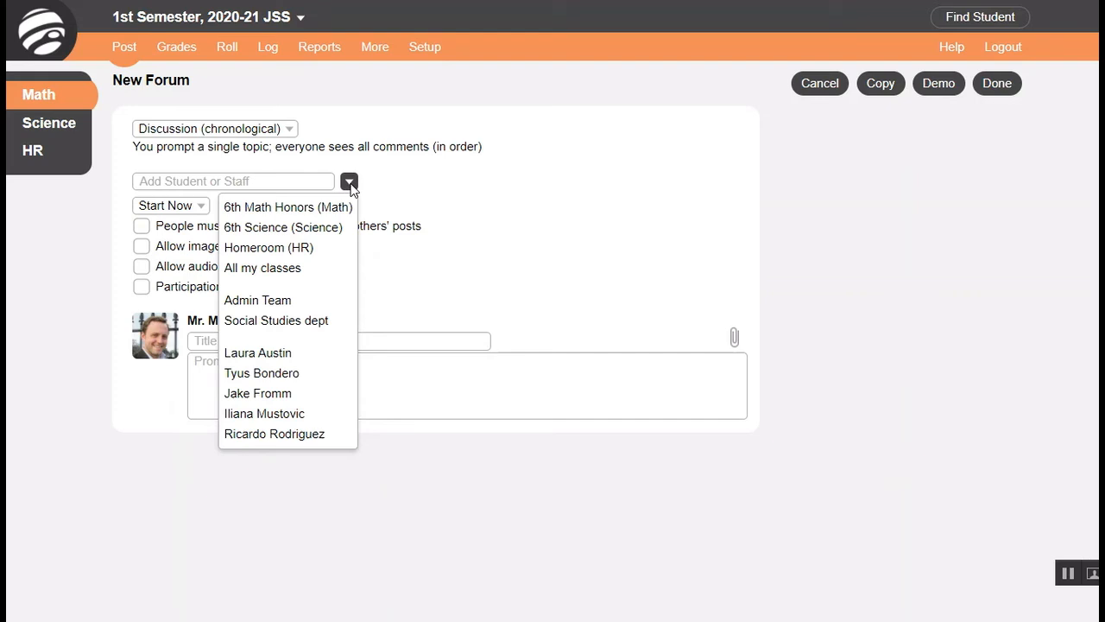
click(327, 209)
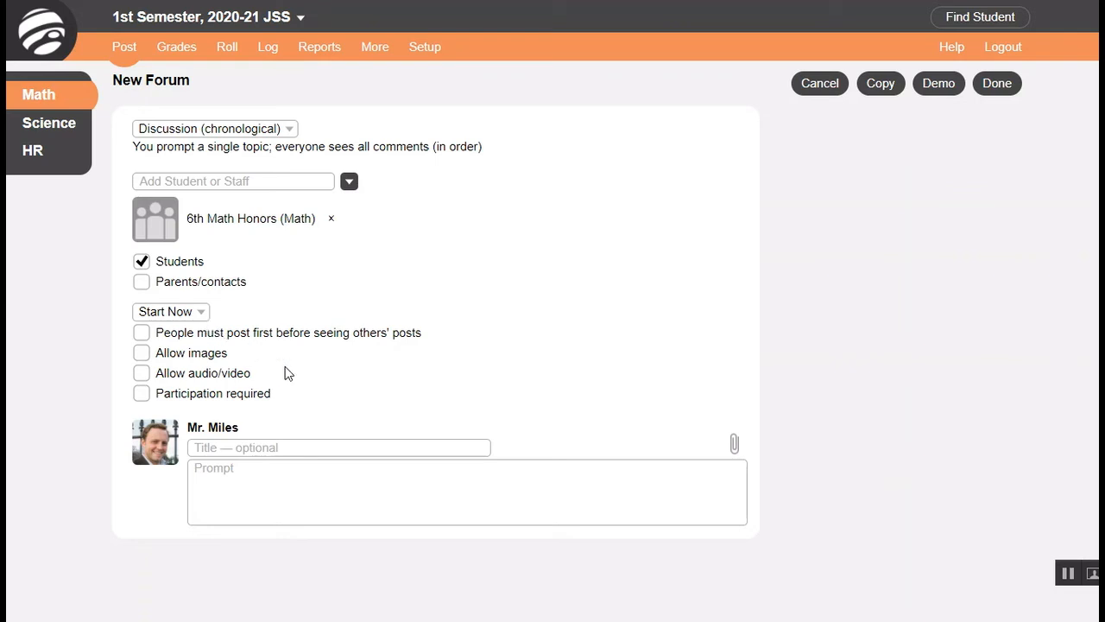
- Write the prompt of the new forum and open its attachment options
click(240, 470)
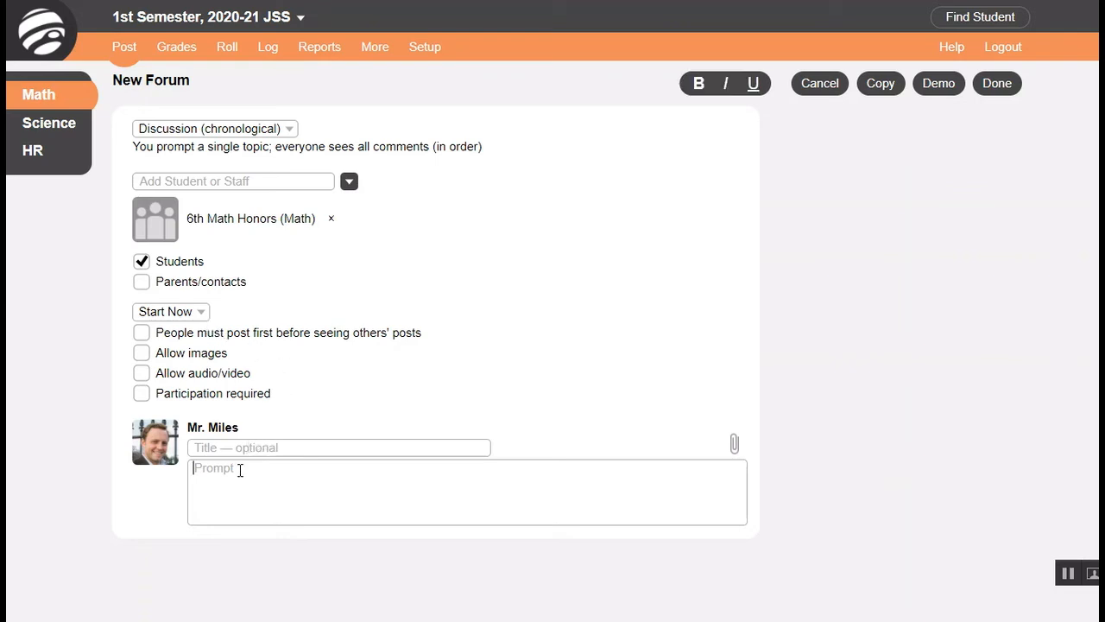
text(Type here)
click(735, 443)
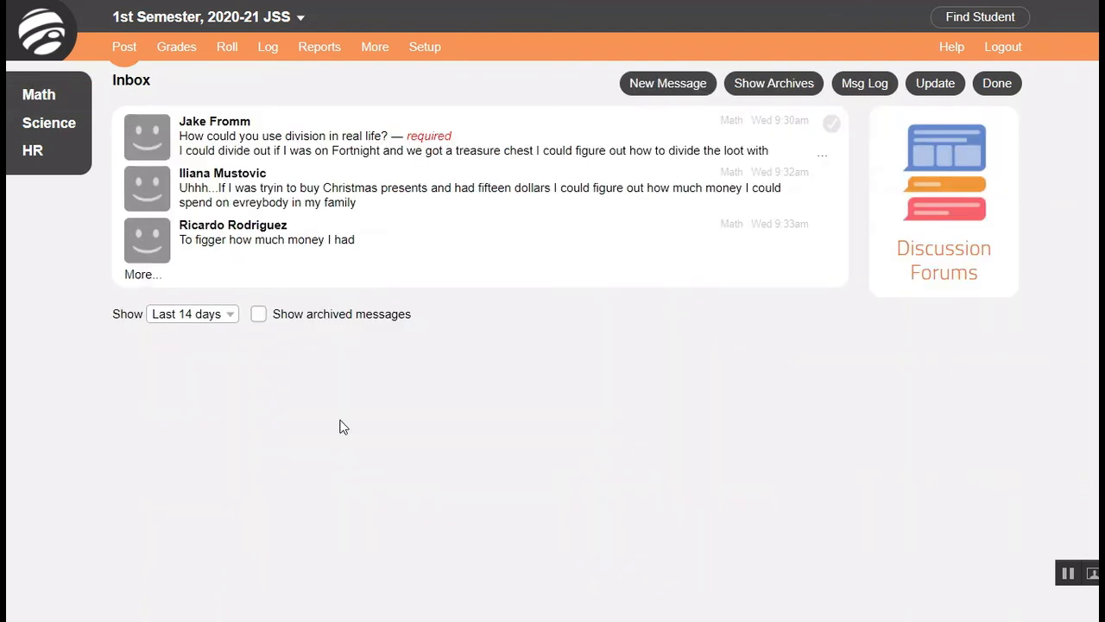
- In the participation grading of the "How could you use division in real life?" forum, score the first student 89 and apply automatic character-based scoring
click(332, 228)
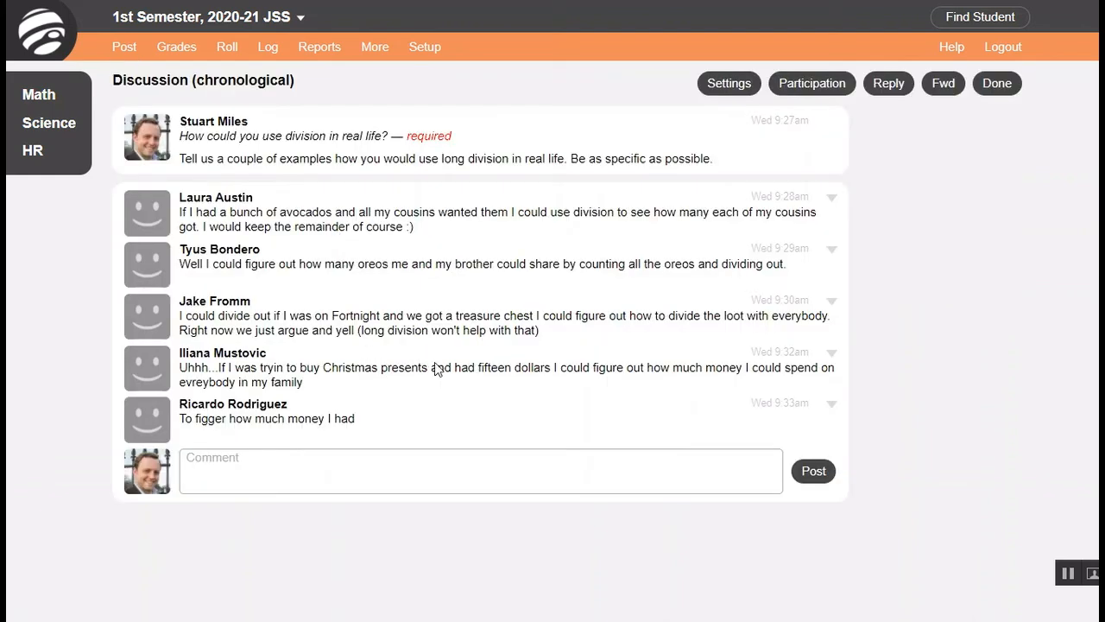
click(835, 93)
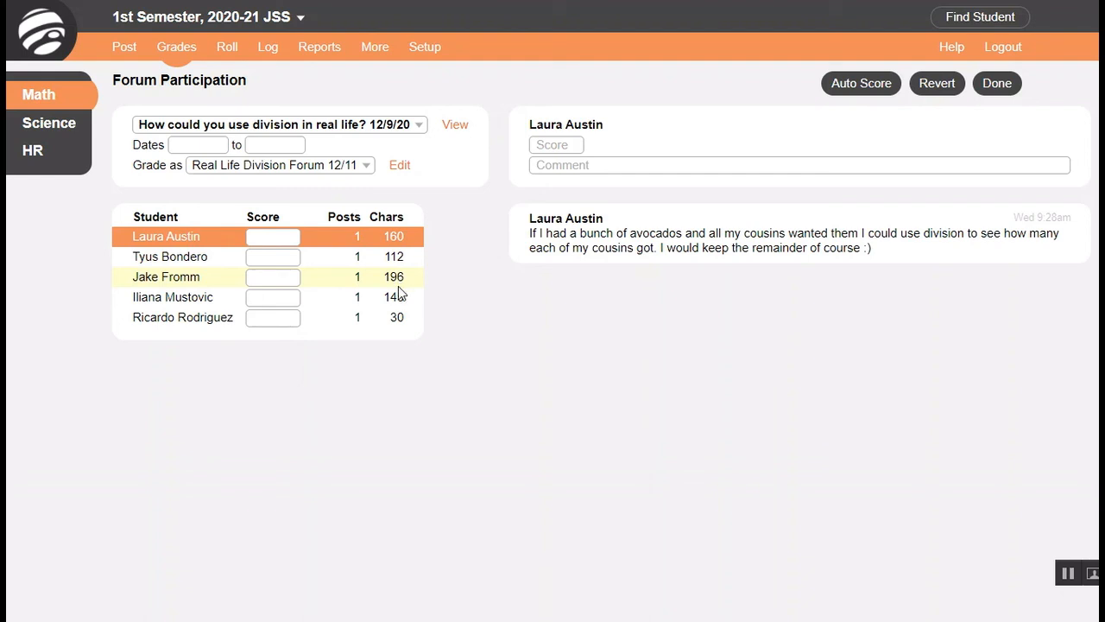
text(89)
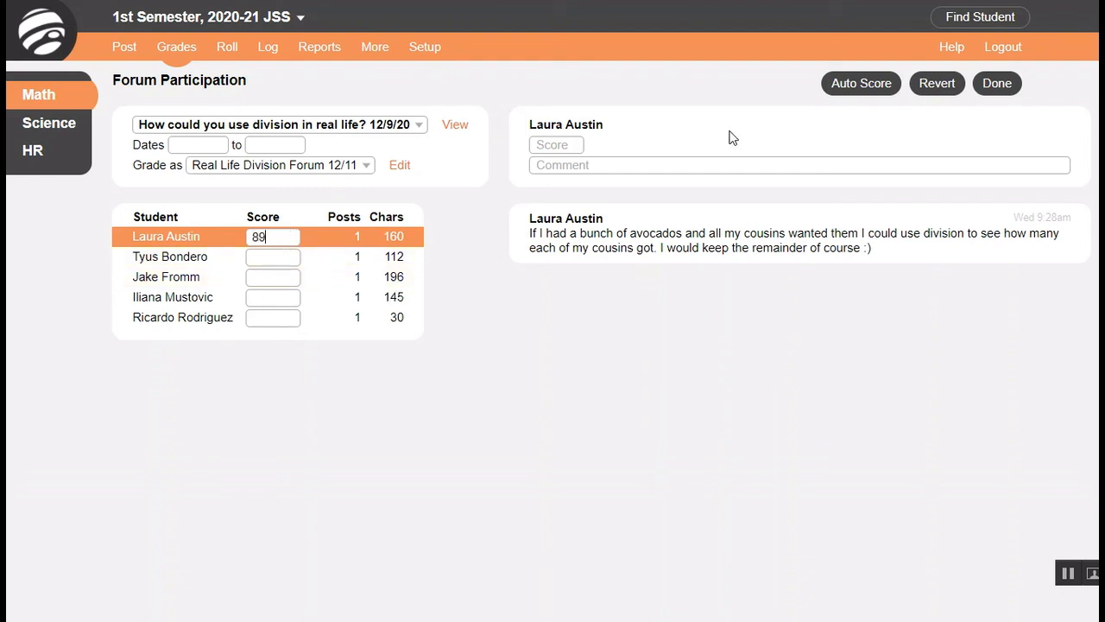
click(860, 78)
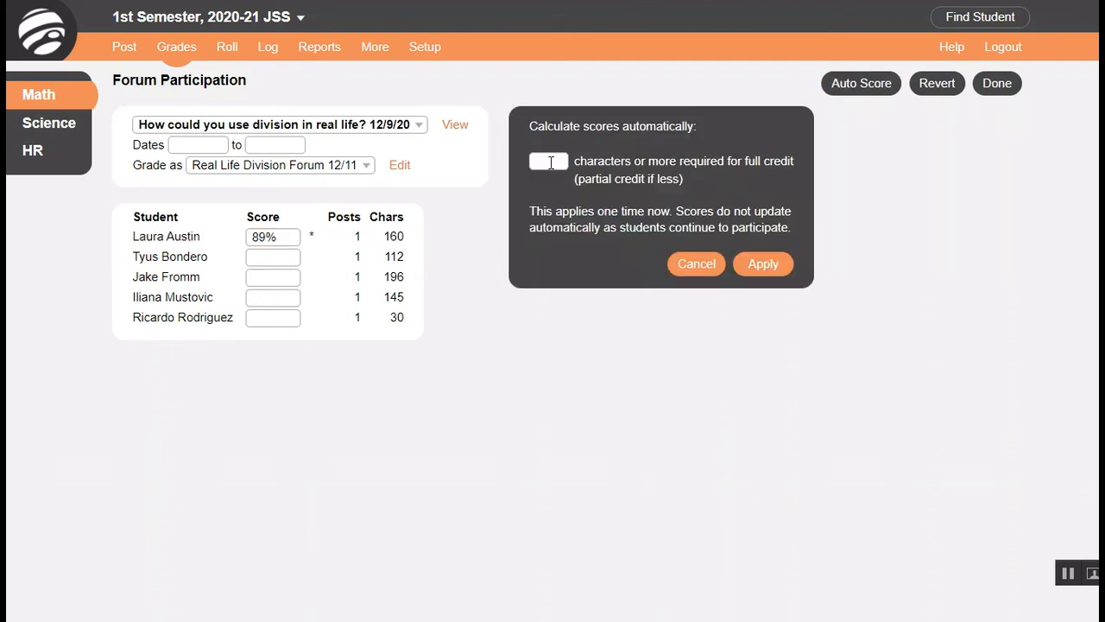
click(746, 266)
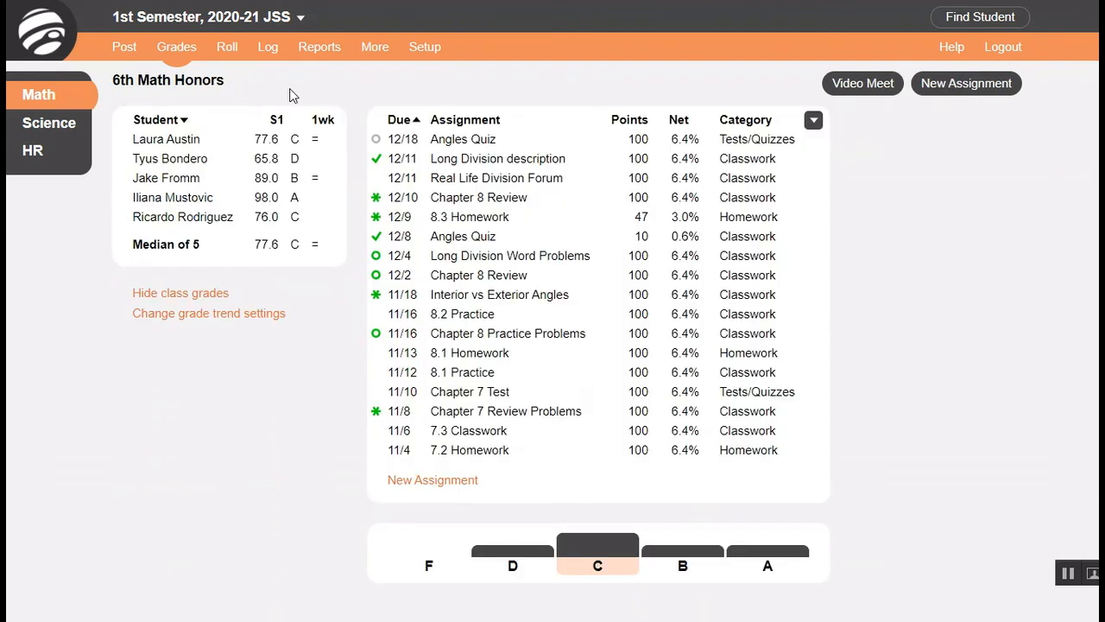
- Apply remote attendance for Math, marking students Present if online 1 minute between 6:00 am and 4:00 pm
click(231, 49)
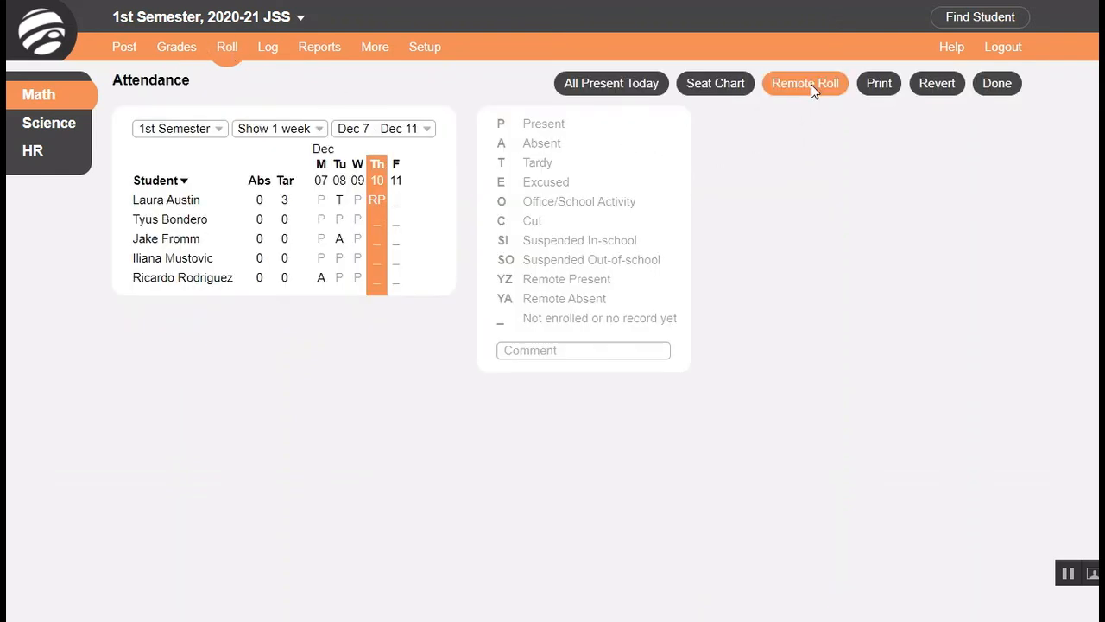
click(811, 84)
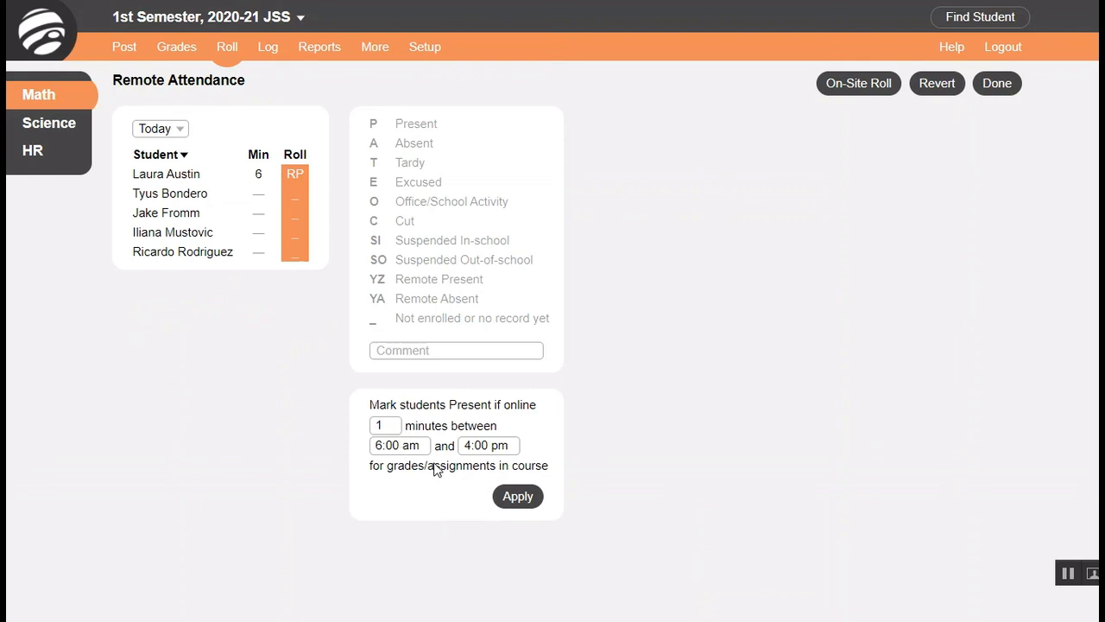
click(532, 498)
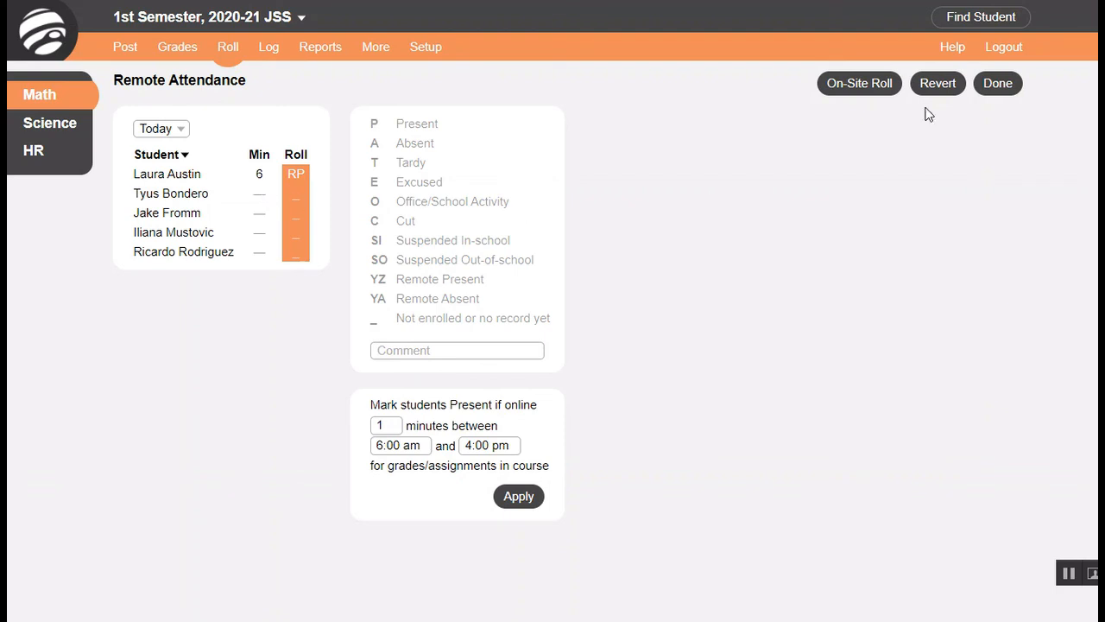
- Open the list of Video Tutorials from the help table of contents
click(958, 52)
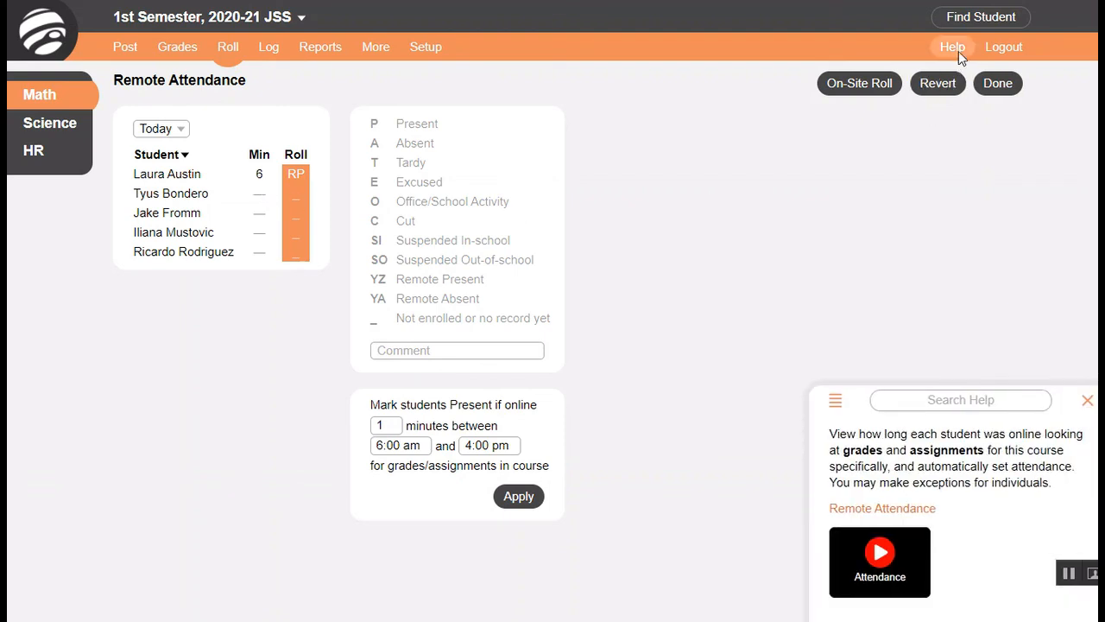
click(837, 401)
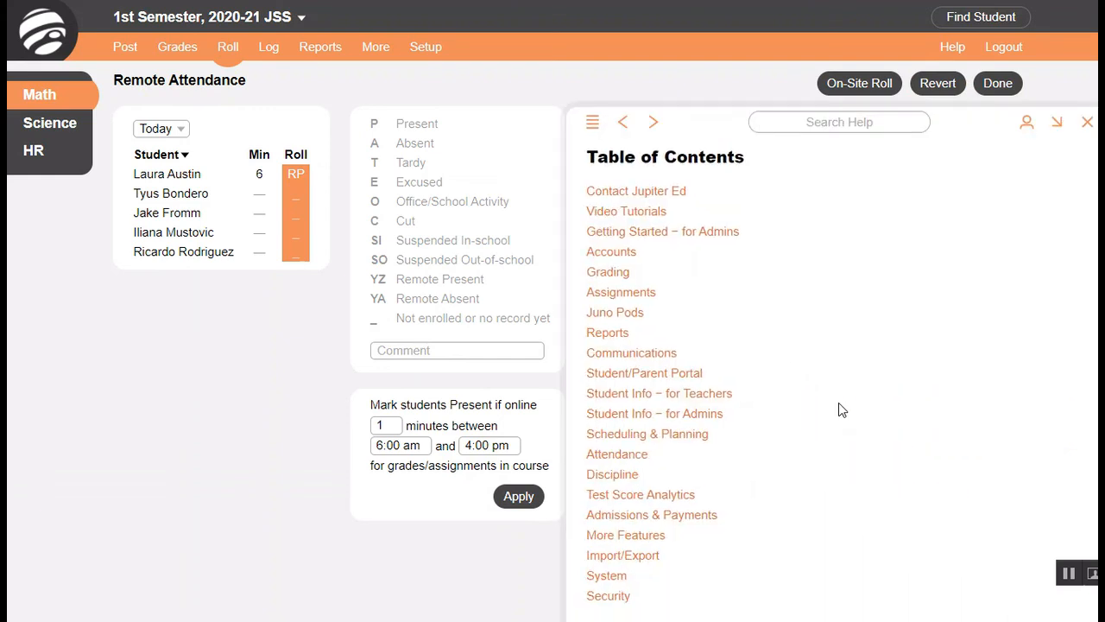
click(652, 212)
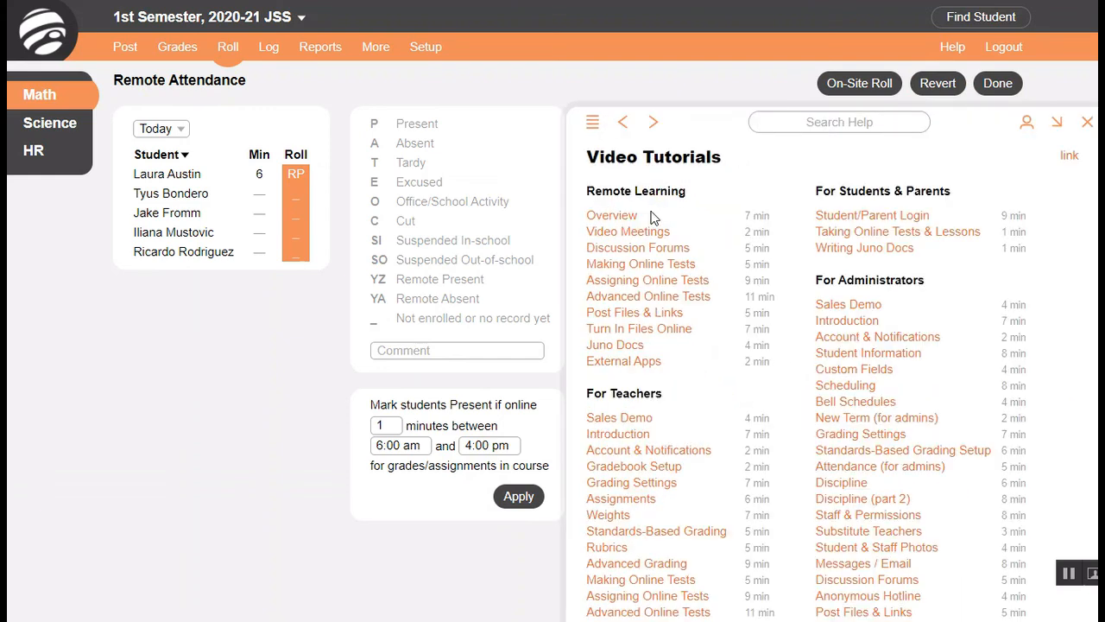